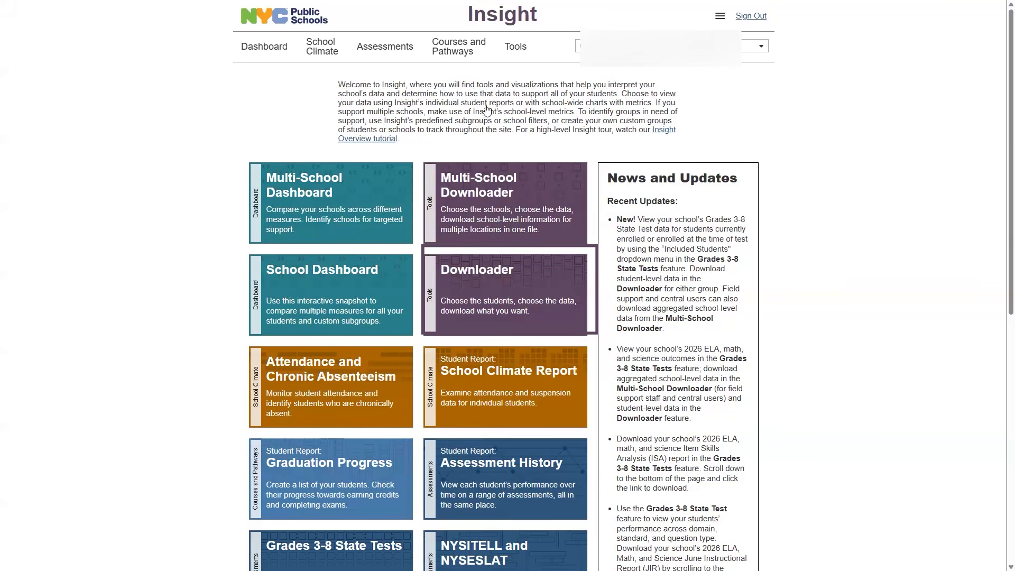
Step: Open the Downloader tool for student-level data
click(526, 45)
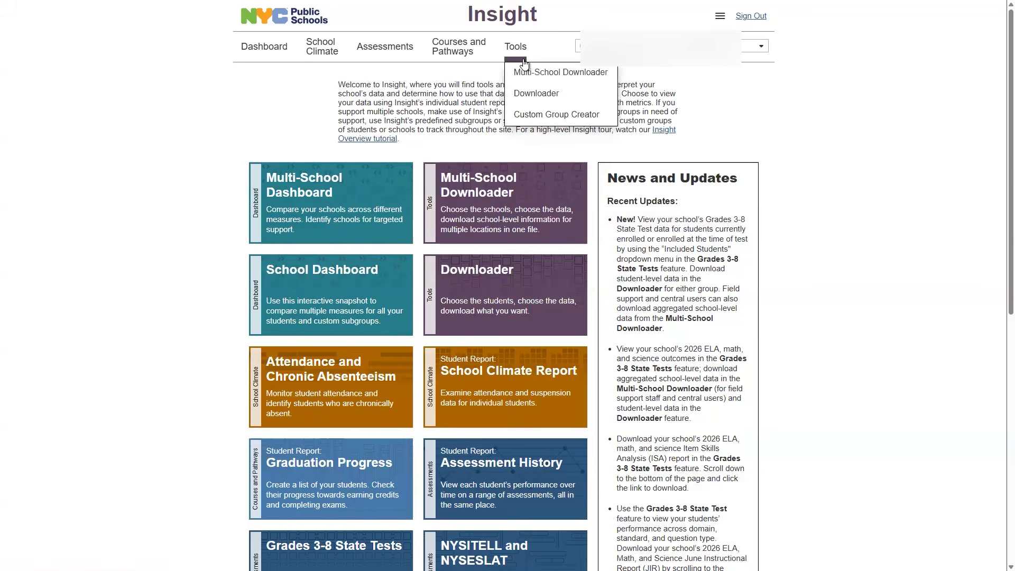
click(552, 100)
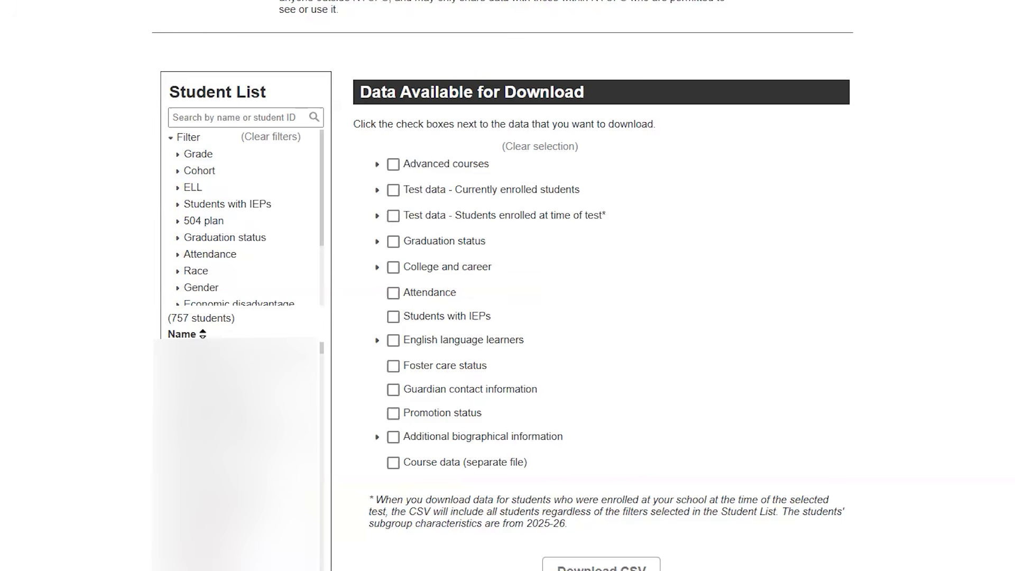
click(12, 229)
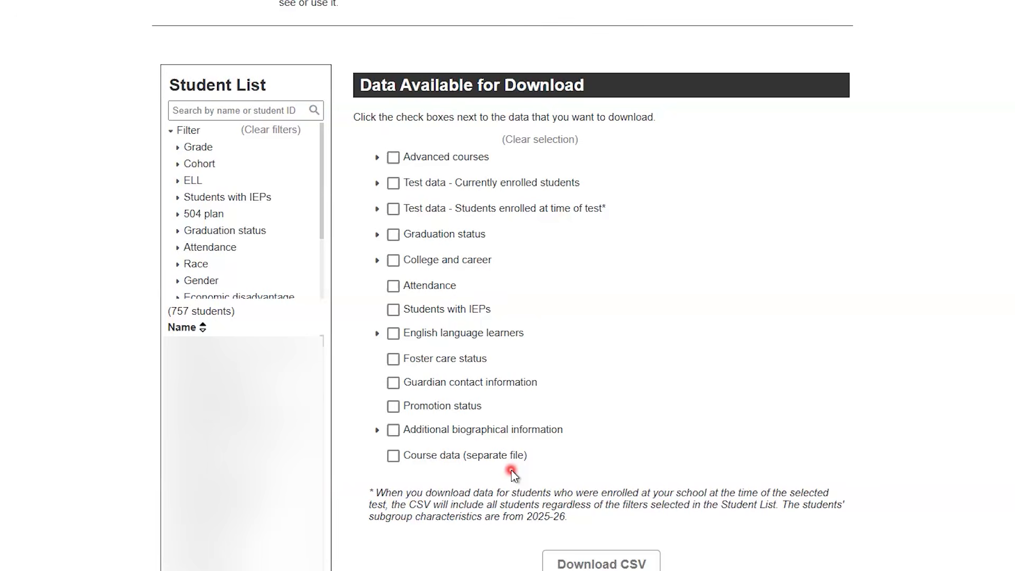
Step: Filter the student list to Grade 12
click(197, 148)
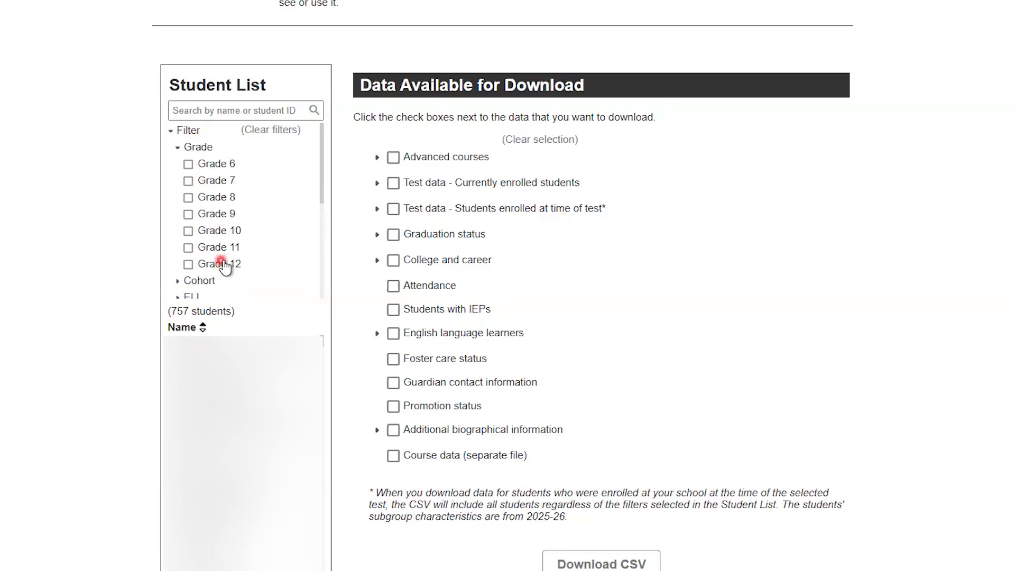
click(219, 265)
click(200, 148)
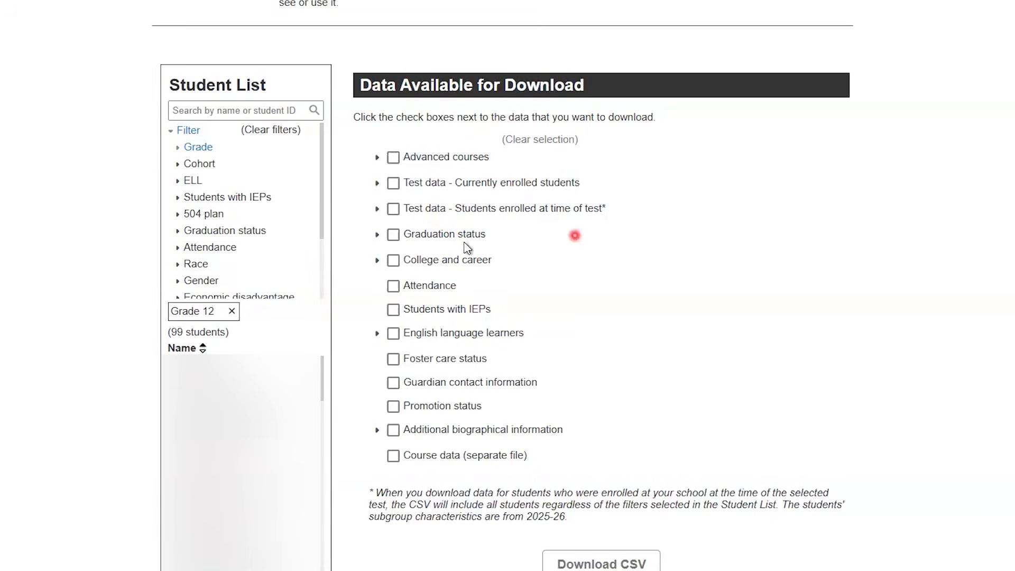
Step: Include GPA from the Graduation status data in the download selection
click(377, 234)
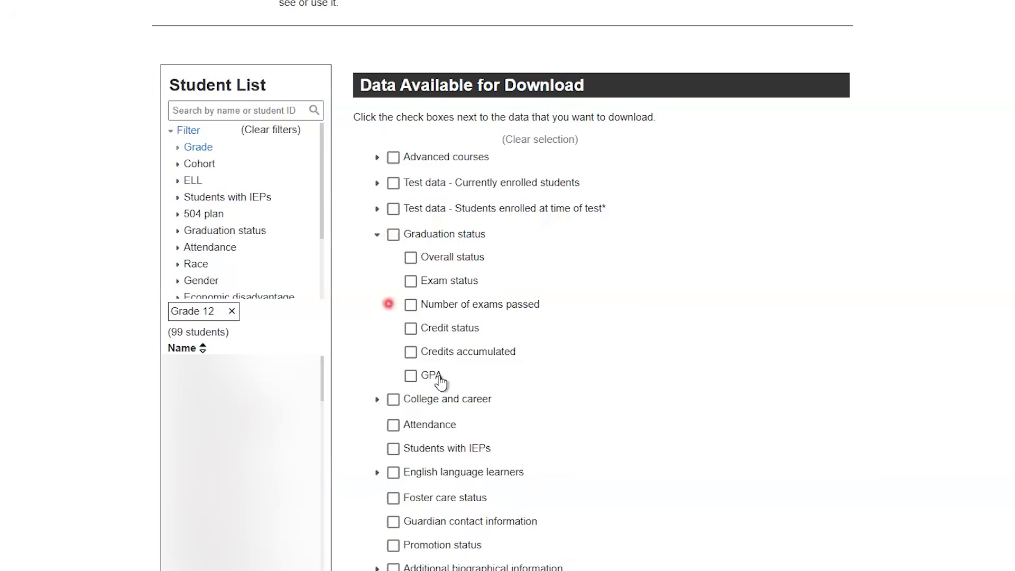
click(428, 376)
click(377, 234)
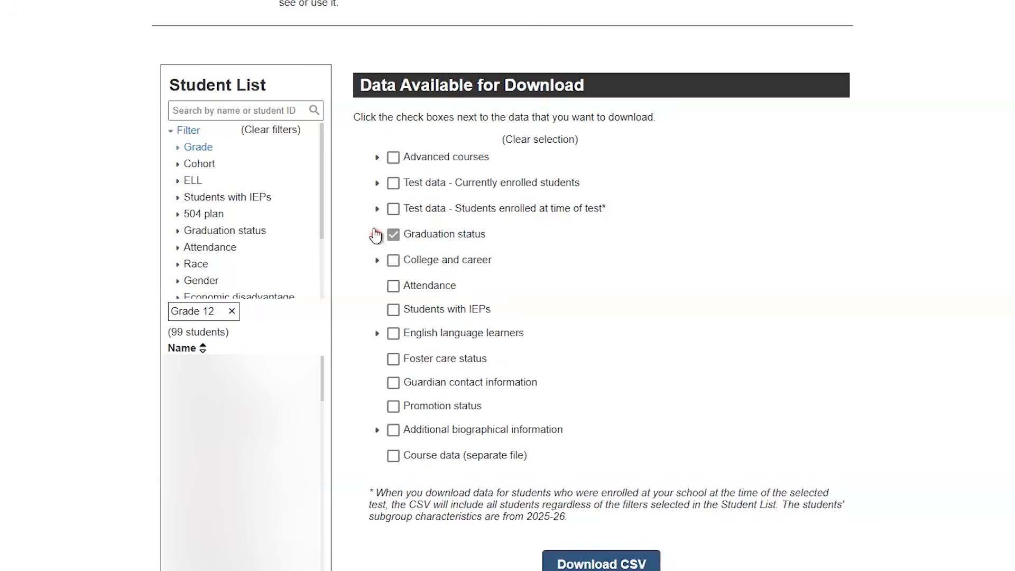
Step: Add SAT from the test data for currently enrolled students to the download selection
click(376, 183)
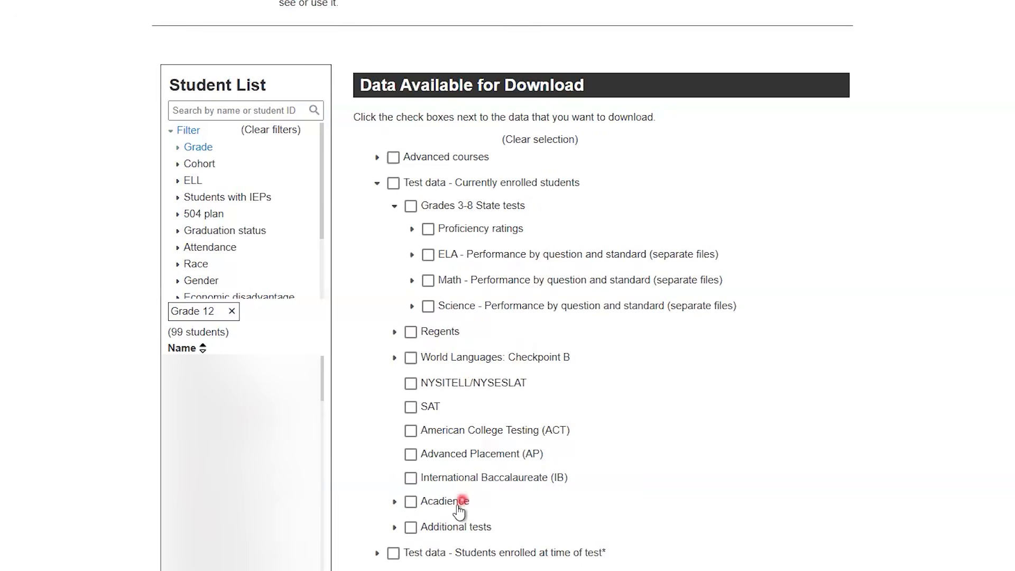
click(431, 405)
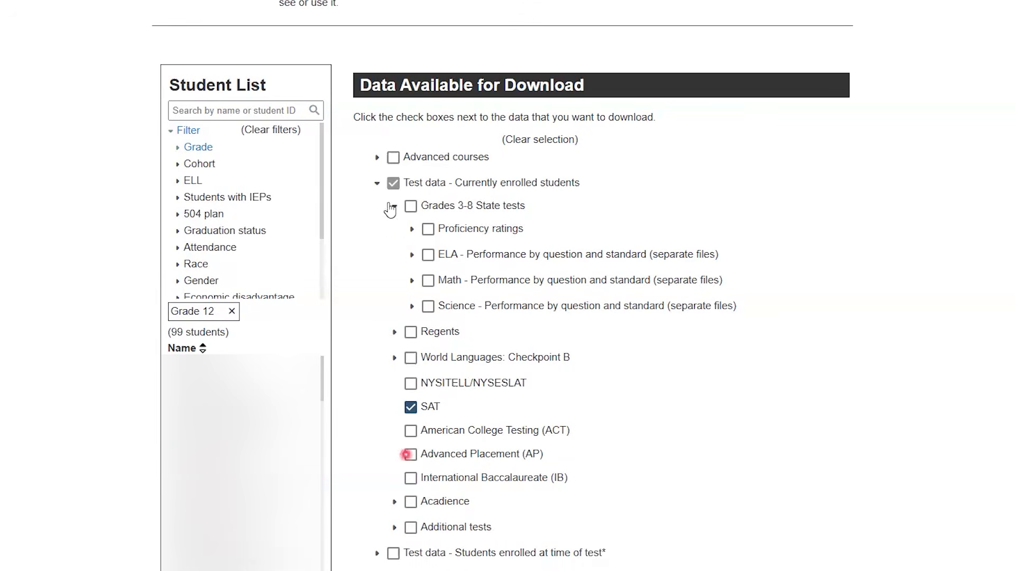
click(377, 182)
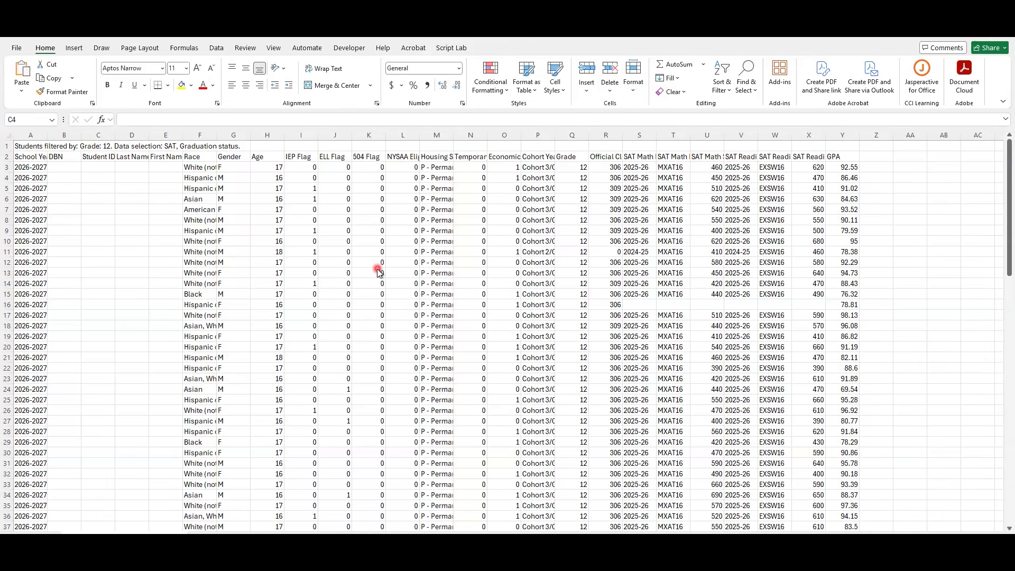
Step: In the downloaded spreadsheet in Excel, review the filter description in row 1 and the column headings in row 2 through SAT Math Exam Code
click(8, 147)
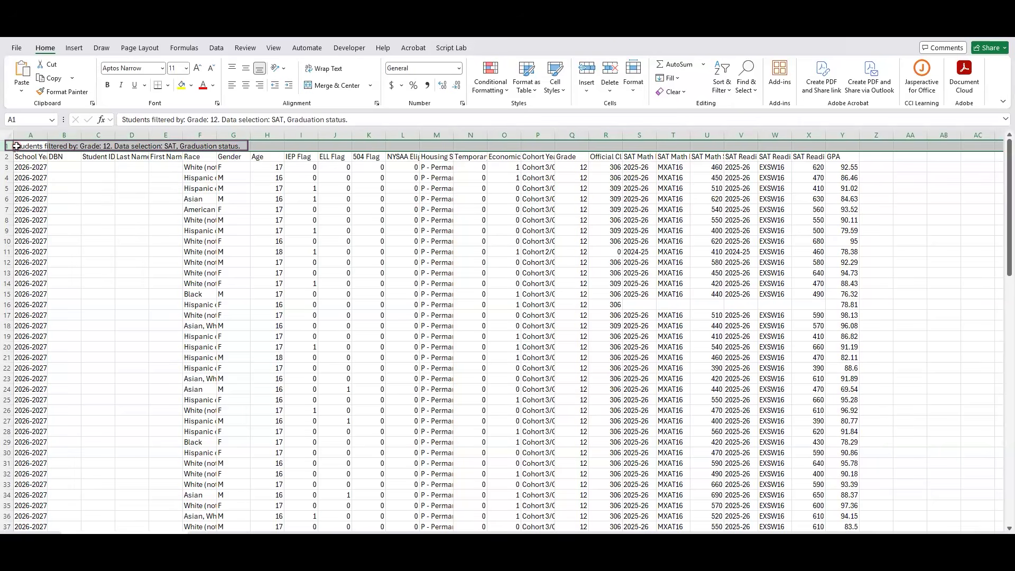
key(Down)
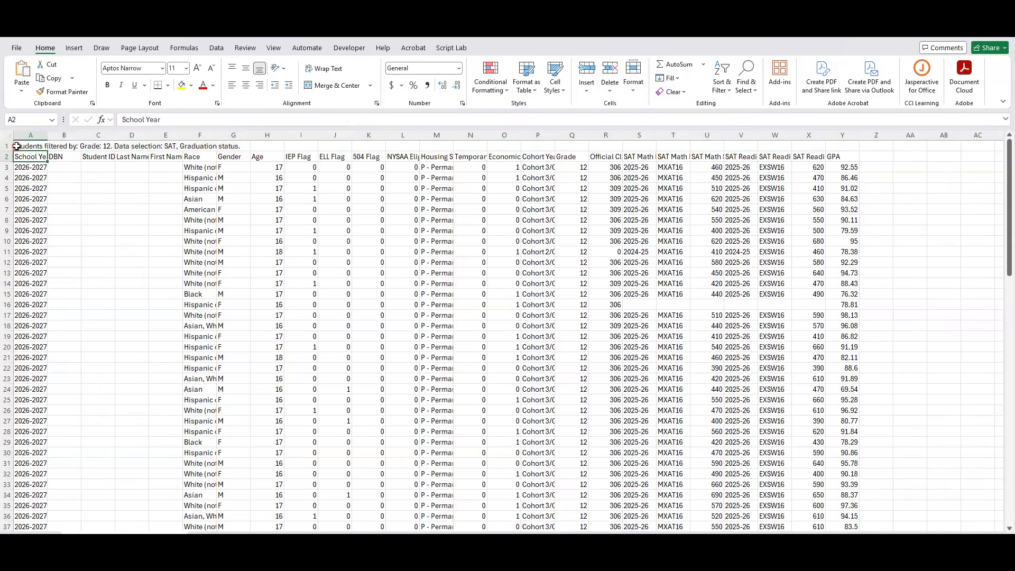
key(Right)
key(Right)
key(Right)
key(Right)
key(Right)
key(Right)
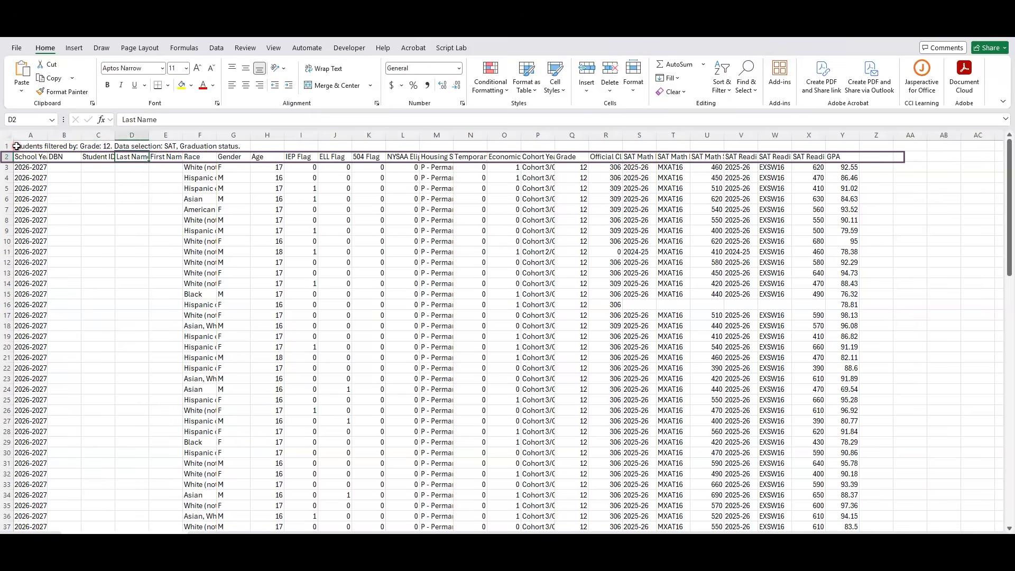
key(Right)
key(Right)
key(Right)
key(Right)
key(Right)
key(Right)
key(Right)
key(Right)
key(Right)
key(Right)
key(Right)
key(Right)
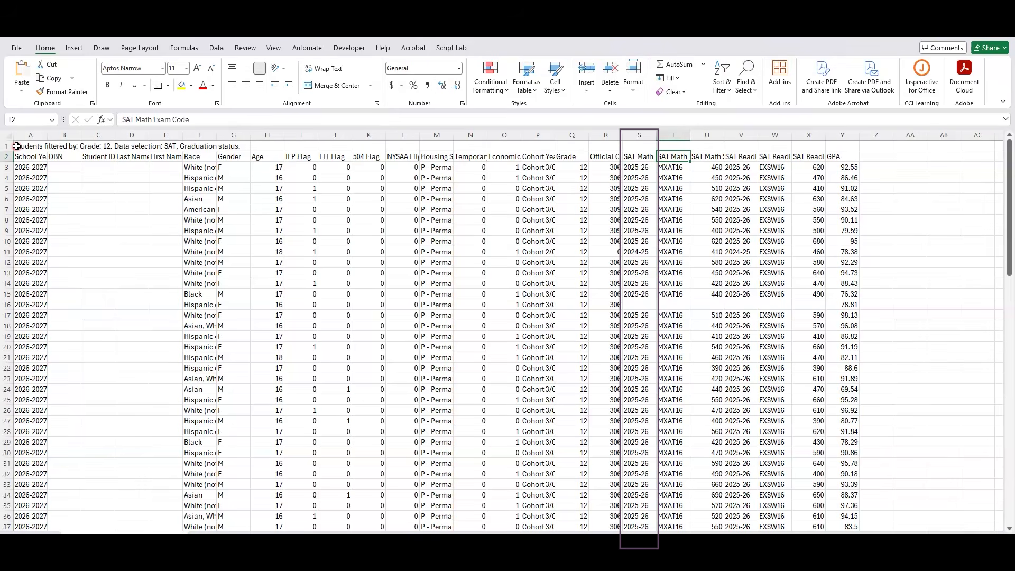
Step: Examine the SAT Math, SAT Reading and GPA column headings in row 2
key(Left)
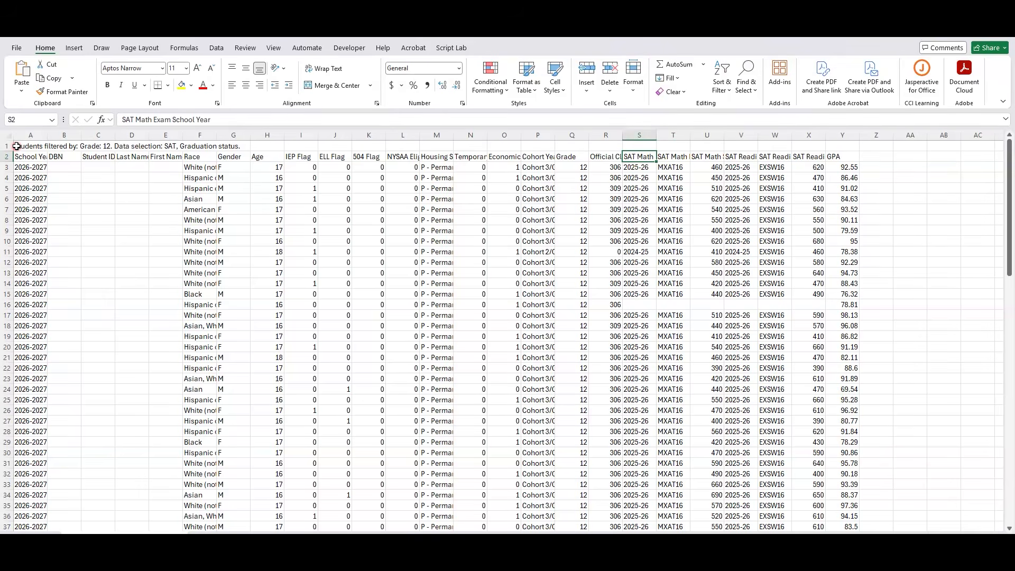
key(Right)
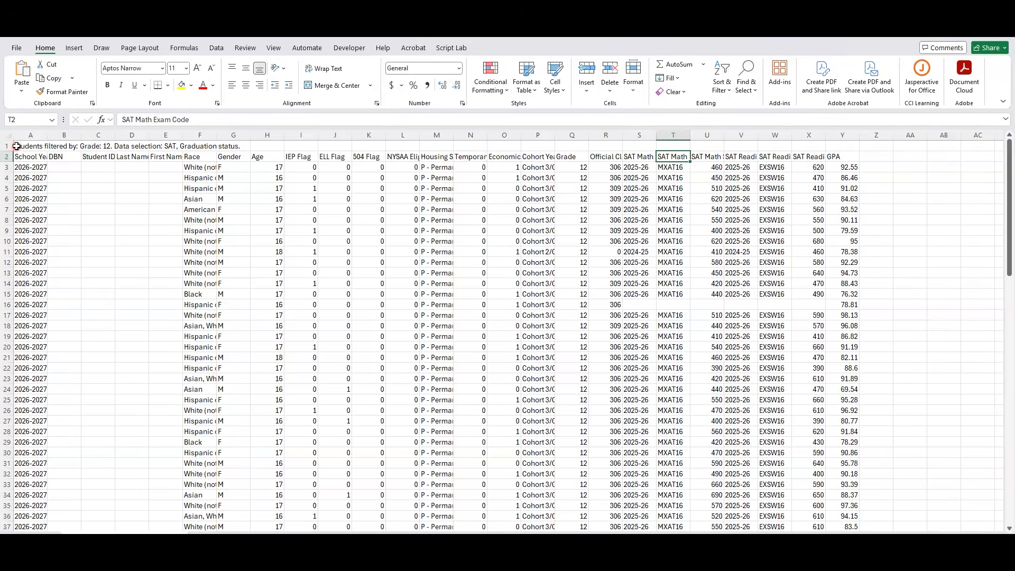
key(Right)
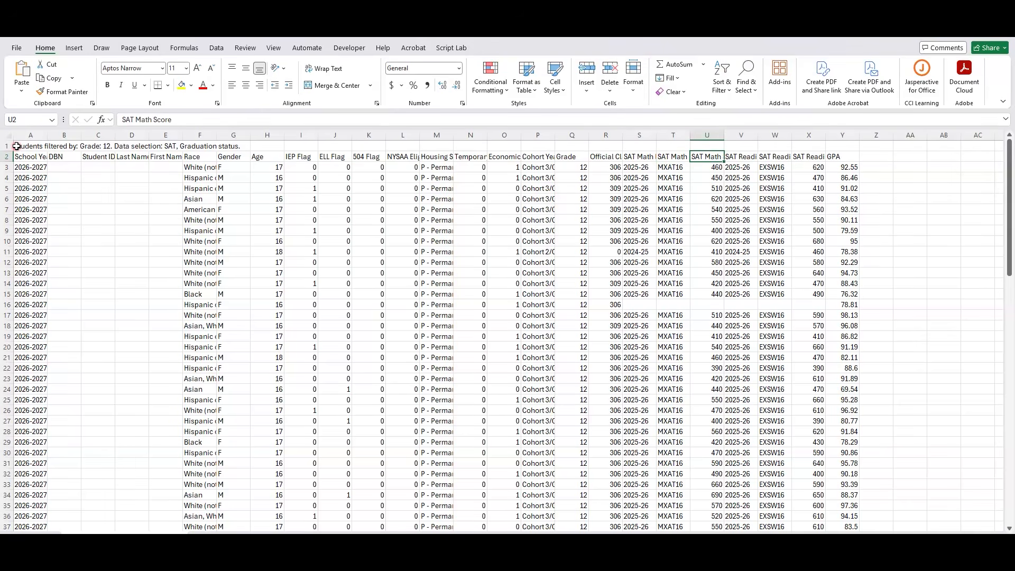
key(Right)
key(Right)
key(Right)
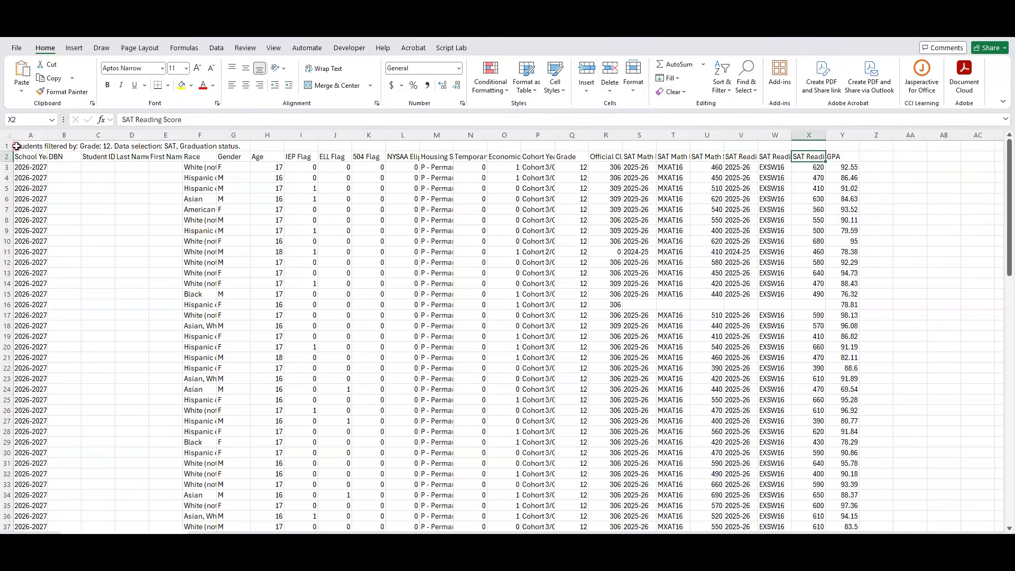
key(Right)
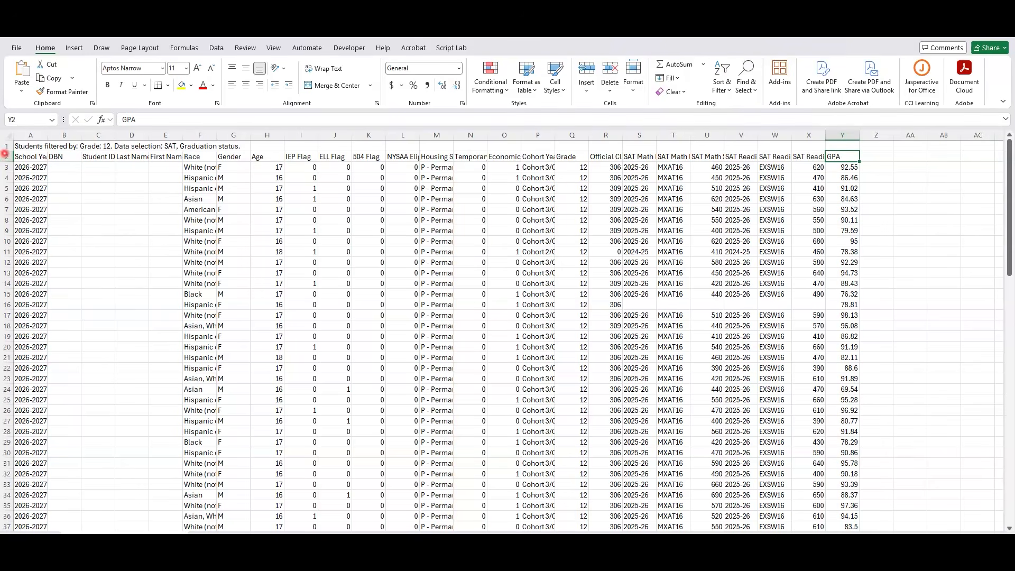
Step: Autofit the column widths to the headings in row 2 and wrap the heading text
click(7, 156)
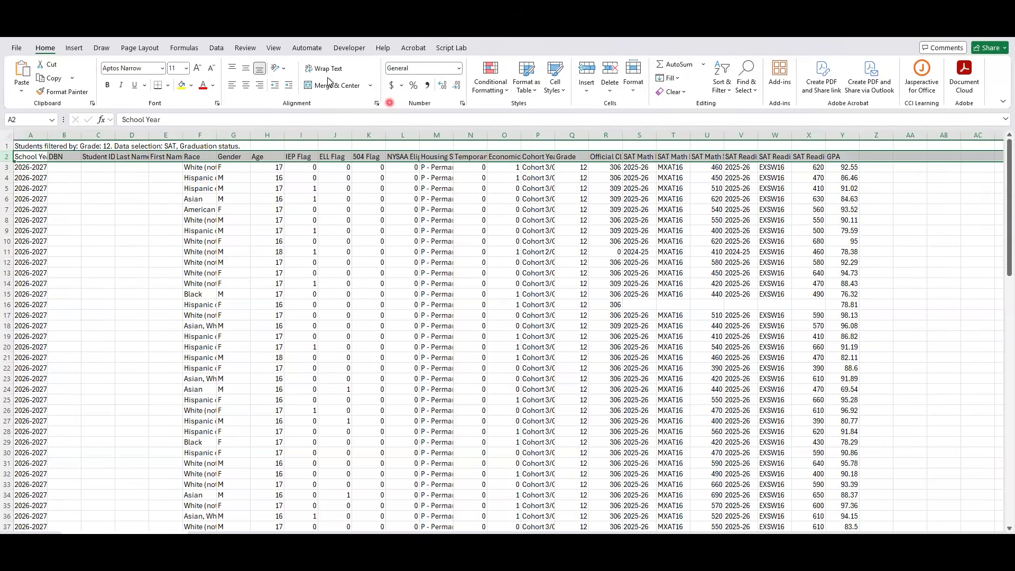
click(633, 77)
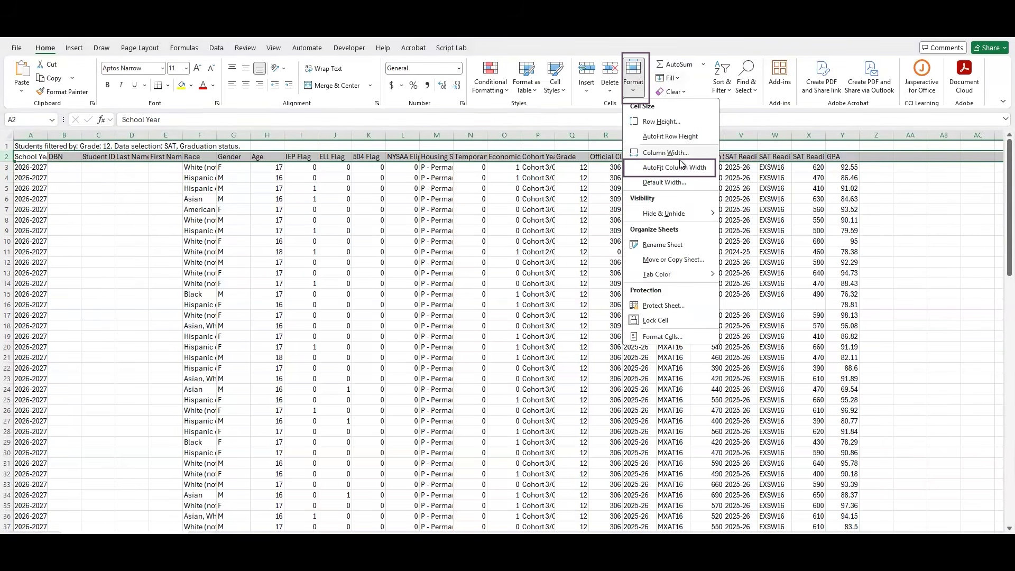
click(669, 167)
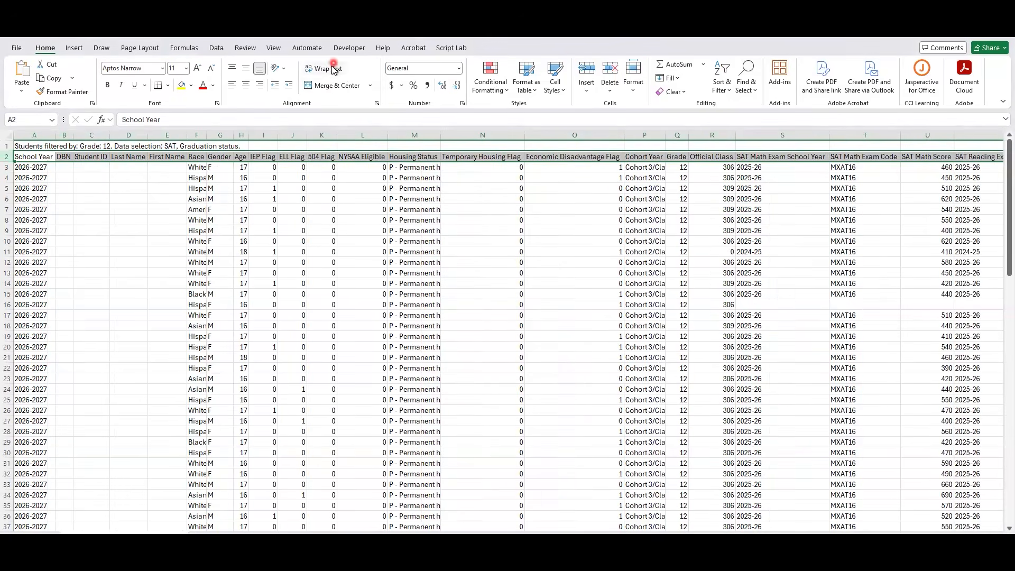
click(324, 74)
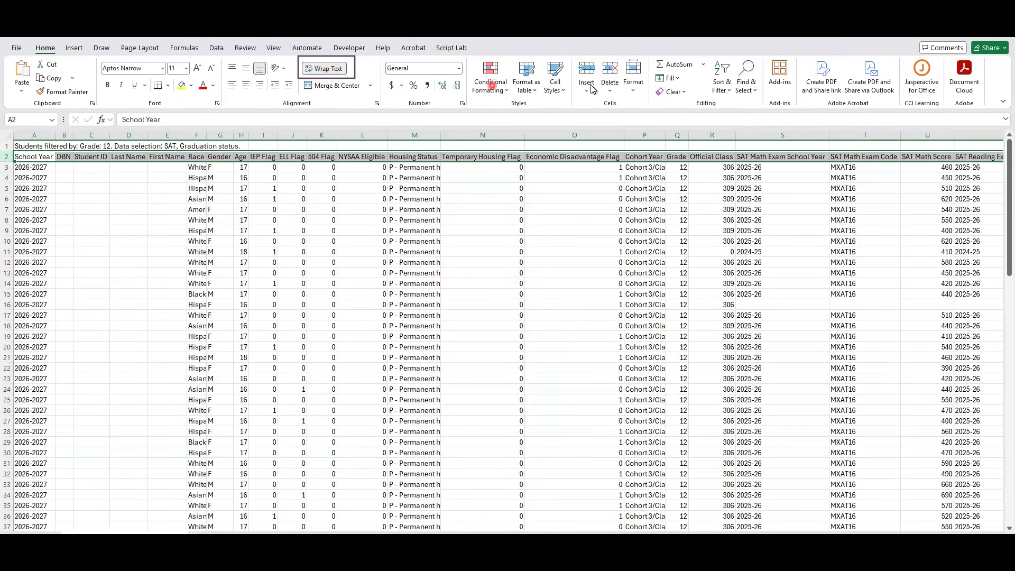
click(637, 80)
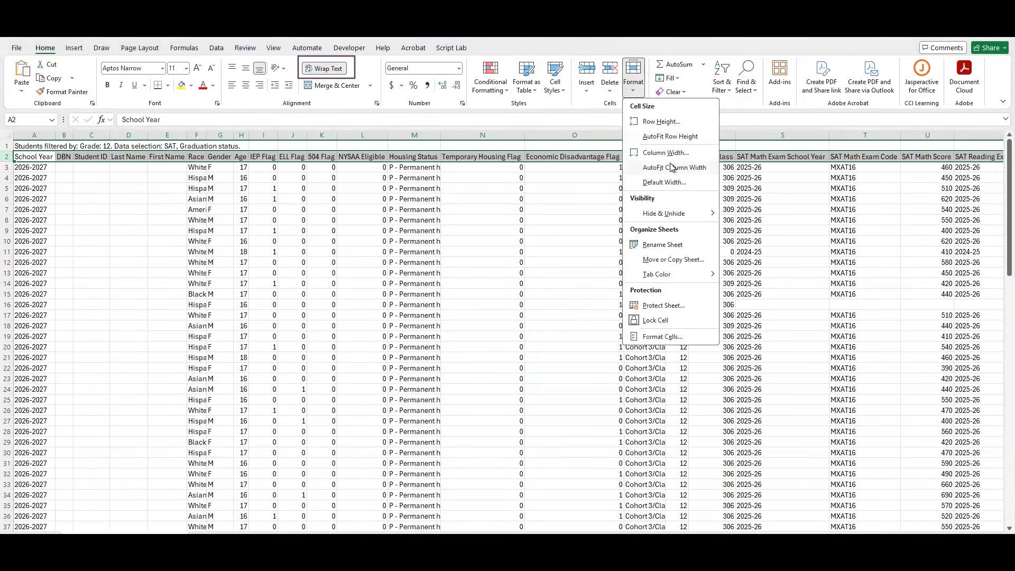
click(669, 166)
Step: Add filters to the column headings in row 2
click(280, 48)
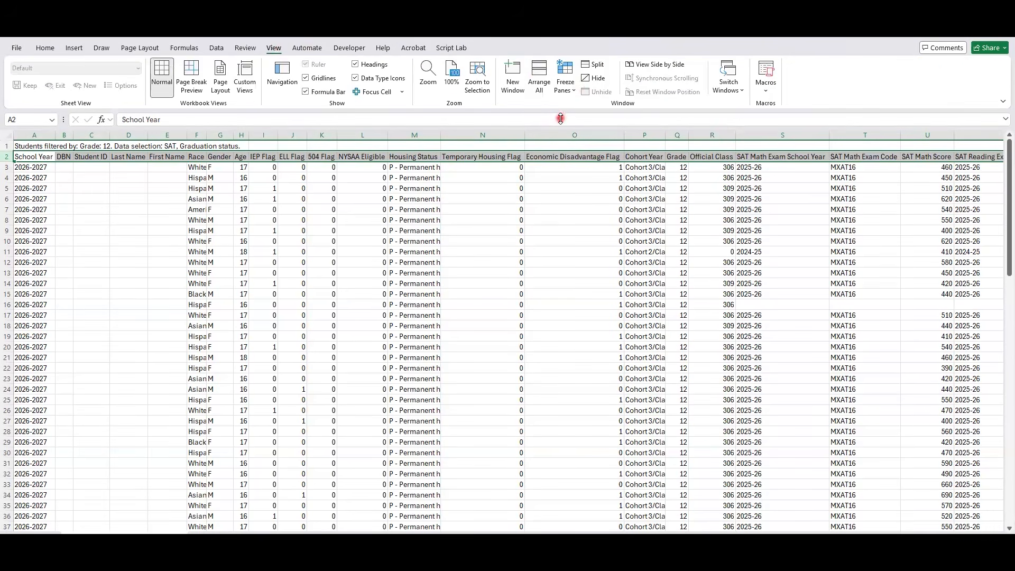
click(46, 48)
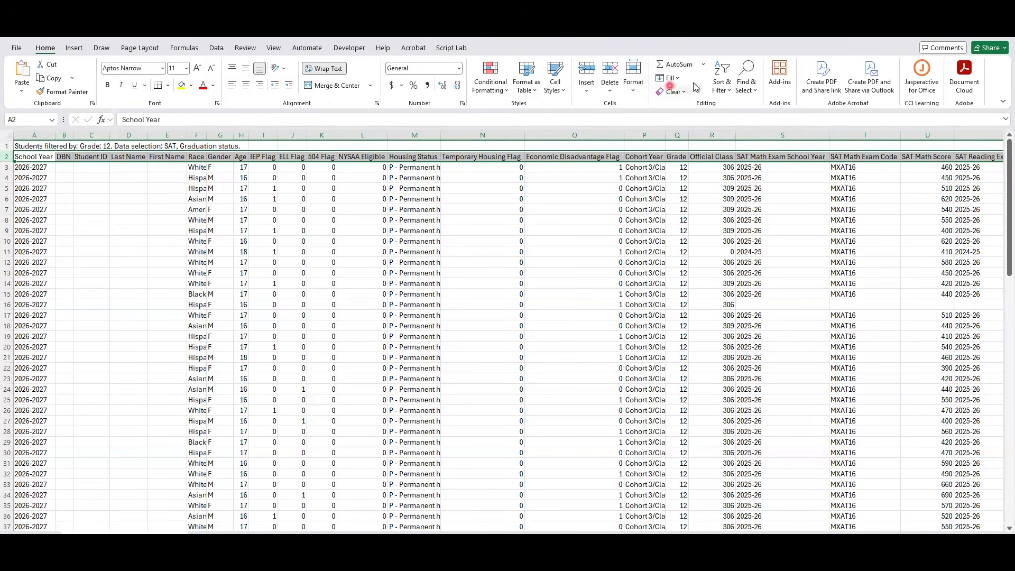
click(728, 86)
click(750, 157)
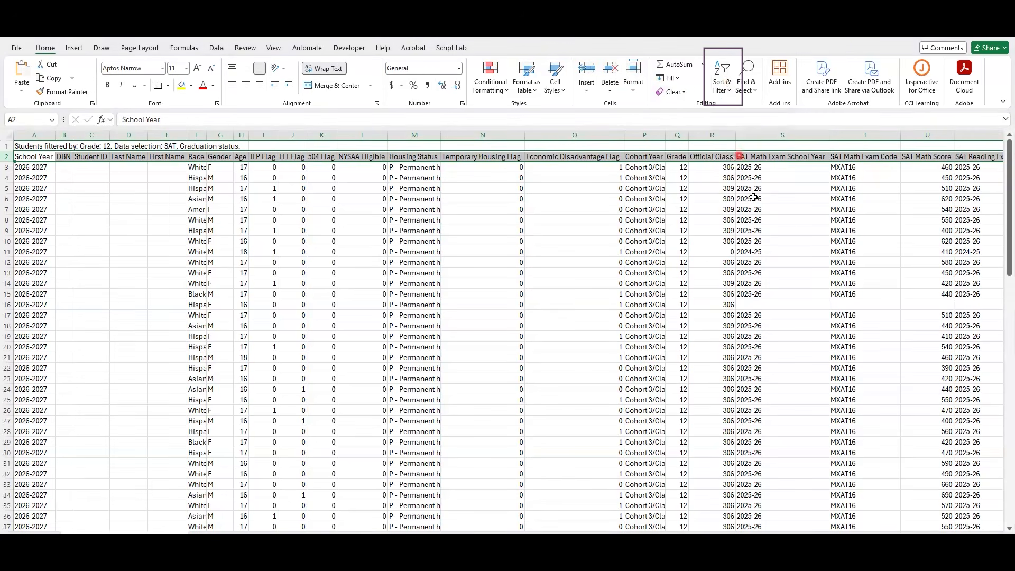
click(562, 252)
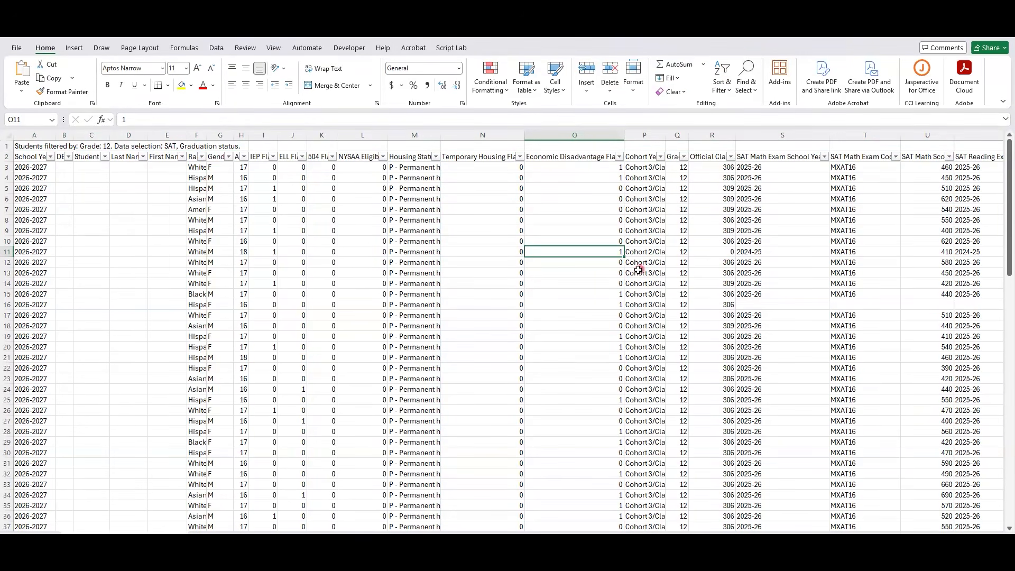
Step: Freeze panes at cell F3 to keep rows 1–2 and columns A–E in view
click(195, 169)
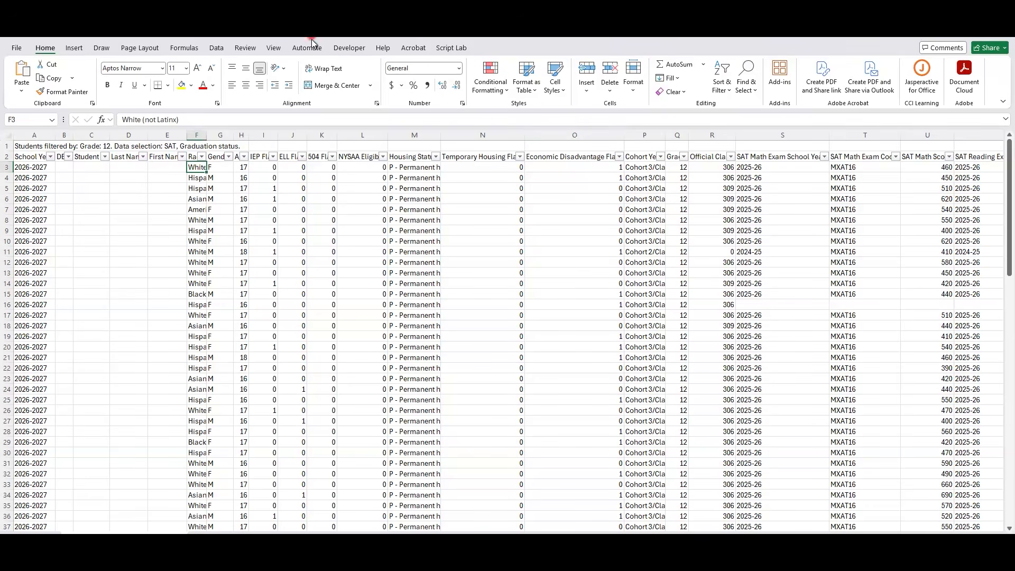
click(273, 48)
click(571, 95)
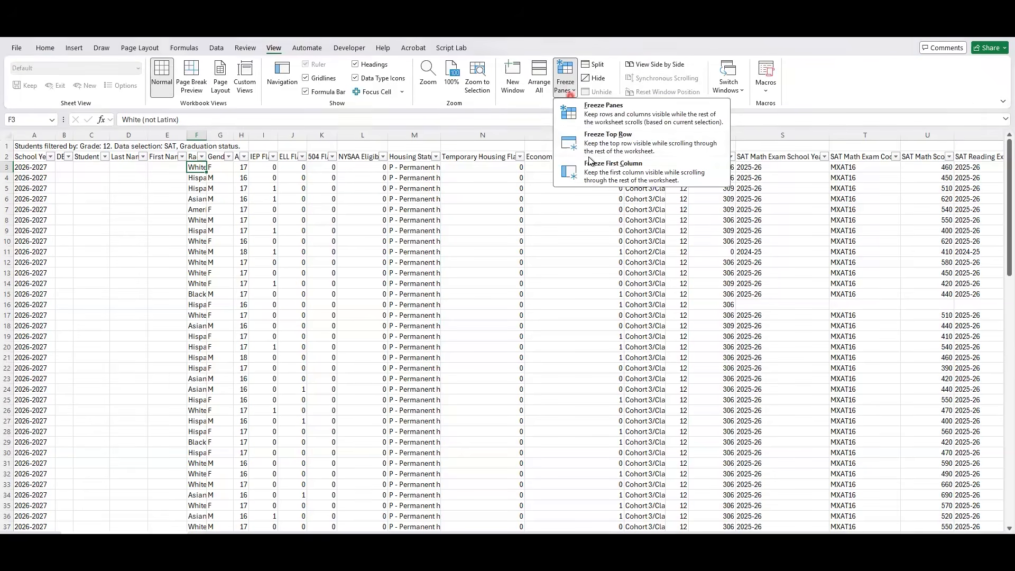
click(582, 114)
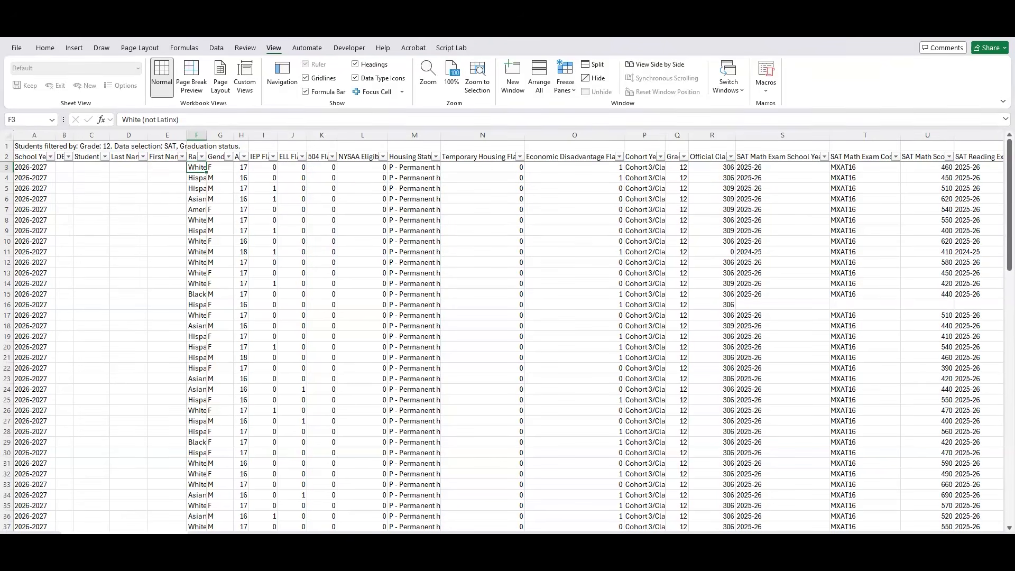
Step: Filter the SAT Math Score column to show only the rows with blank scores
scroll(655, 520, right, 5)
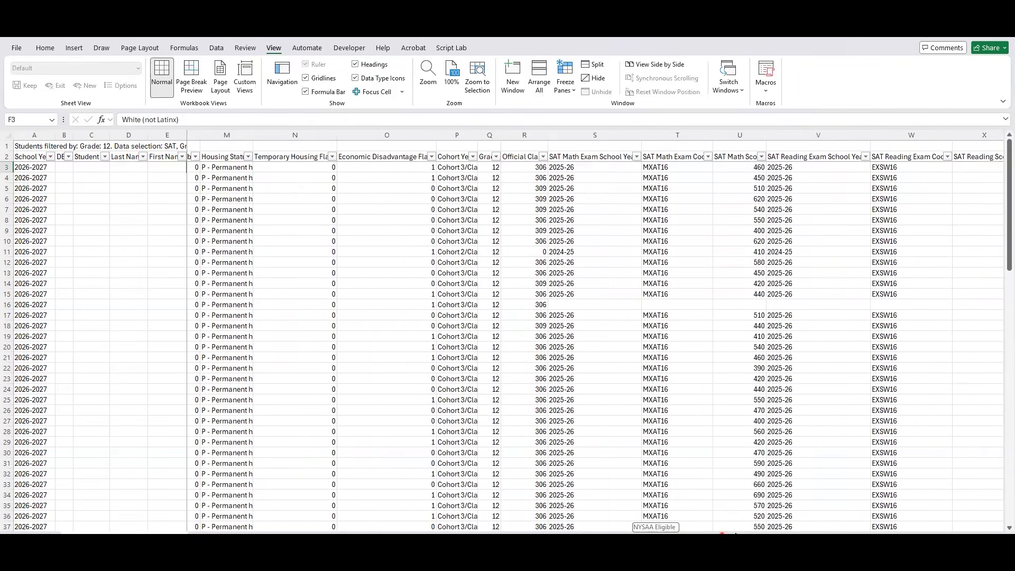
drag(735, 534, 789, 532)
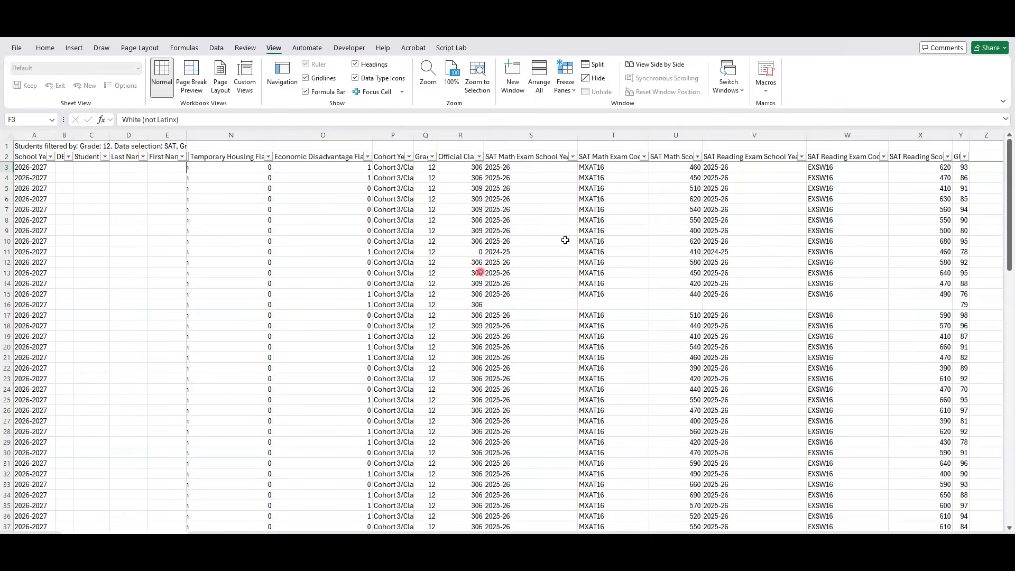
click(7, 168)
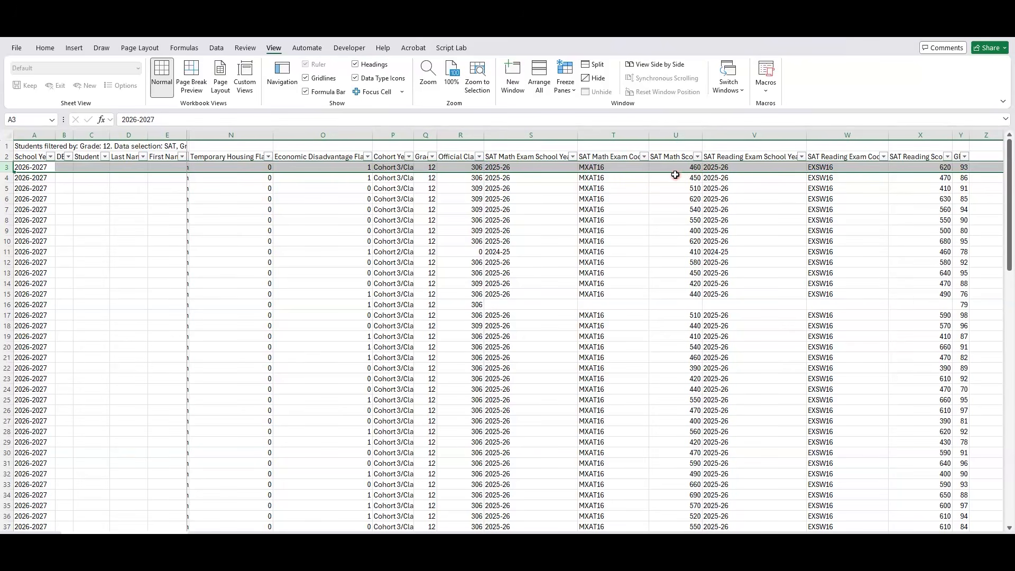
click(680, 155)
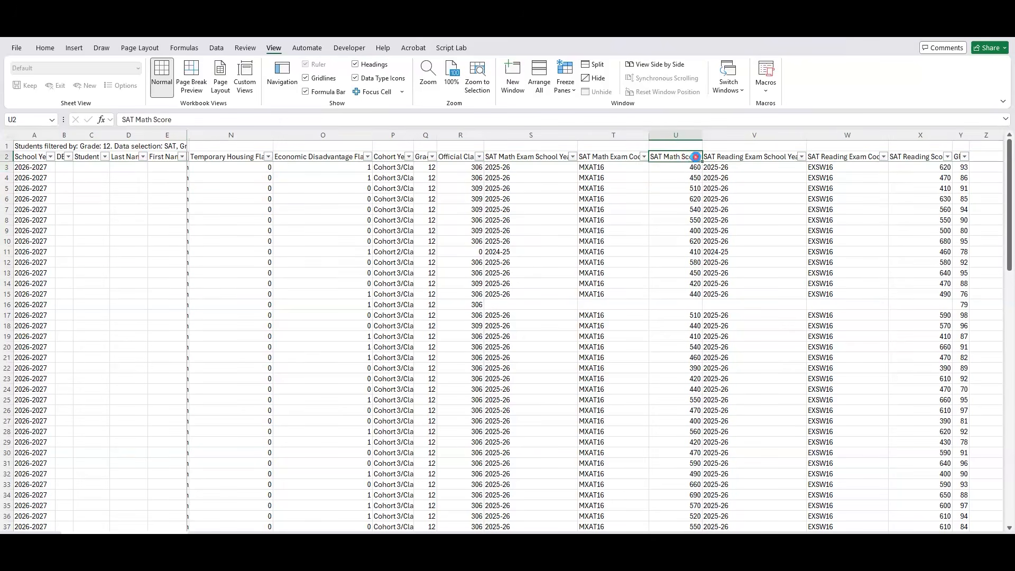
click(696, 156)
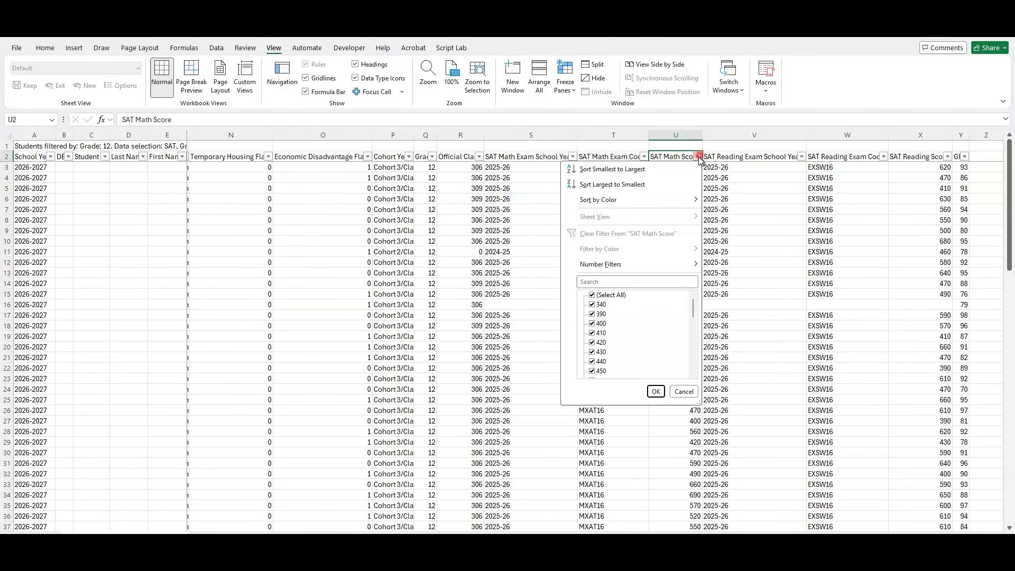
click(612, 295)
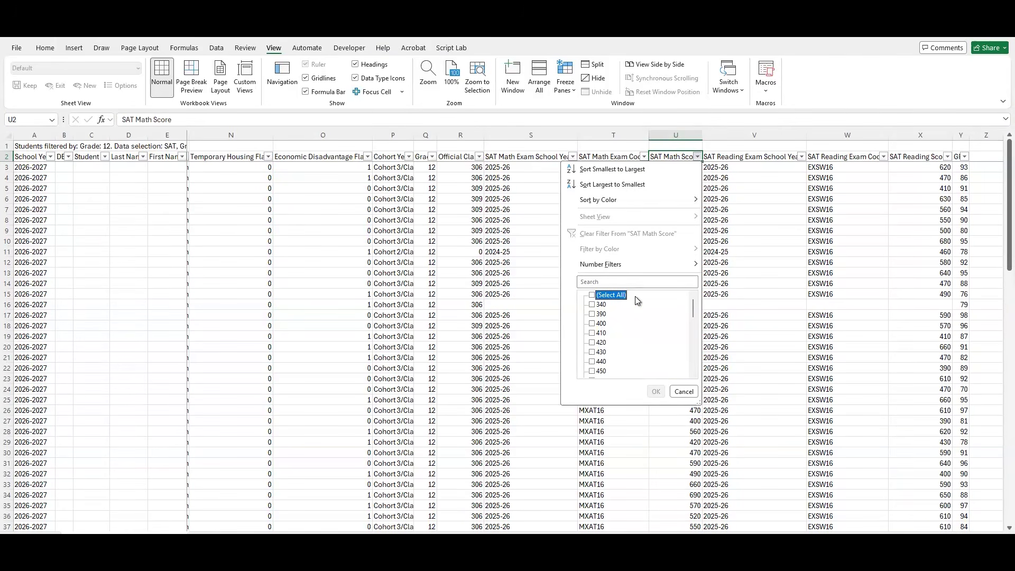
drag(693, 308, 687, 387)
click(608, 372)
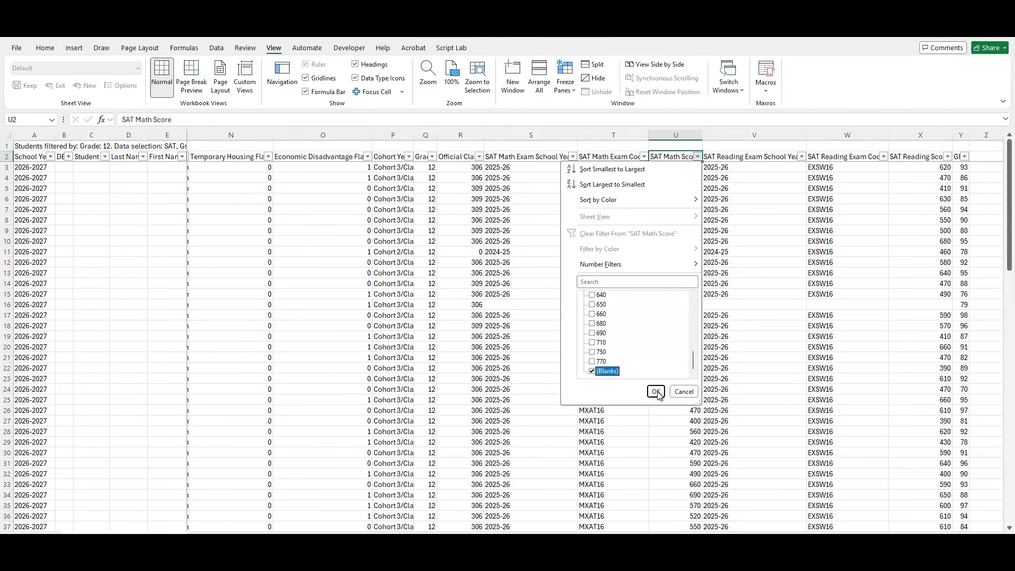
click(656, 392)
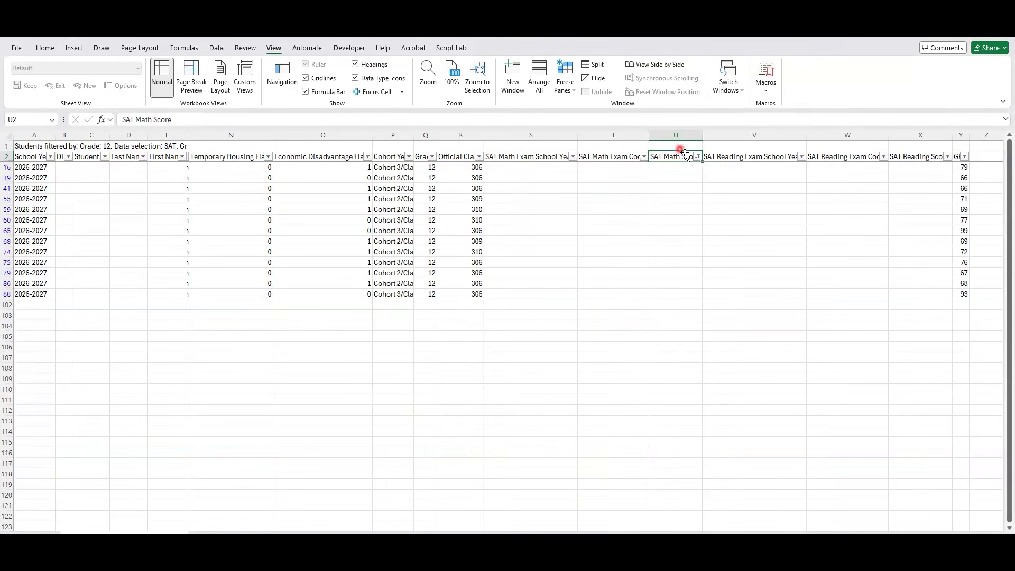
Step: Review the rows with blank SAT Math scores and reset the SAT Math Score filter to all values
drag(48, 166, 51, 297)
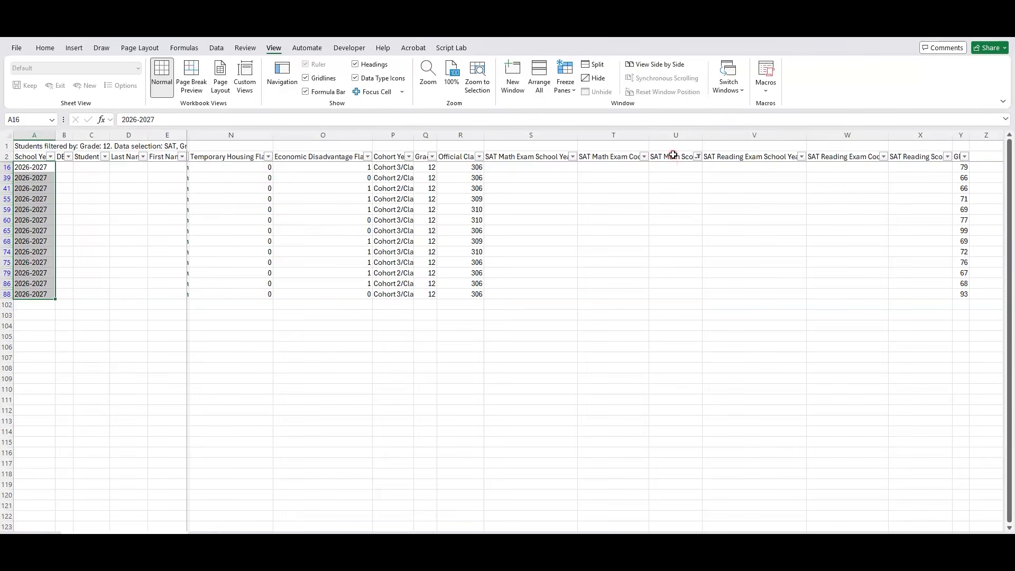
click(675, 158)
click(670, 169)
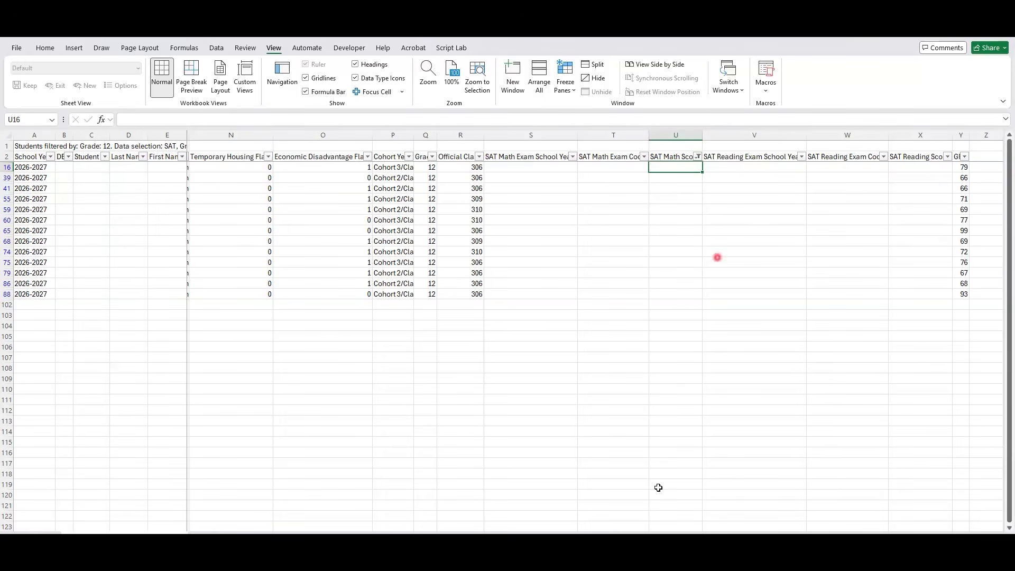
drag(720, 535, 759, 531)
click(870, 201)
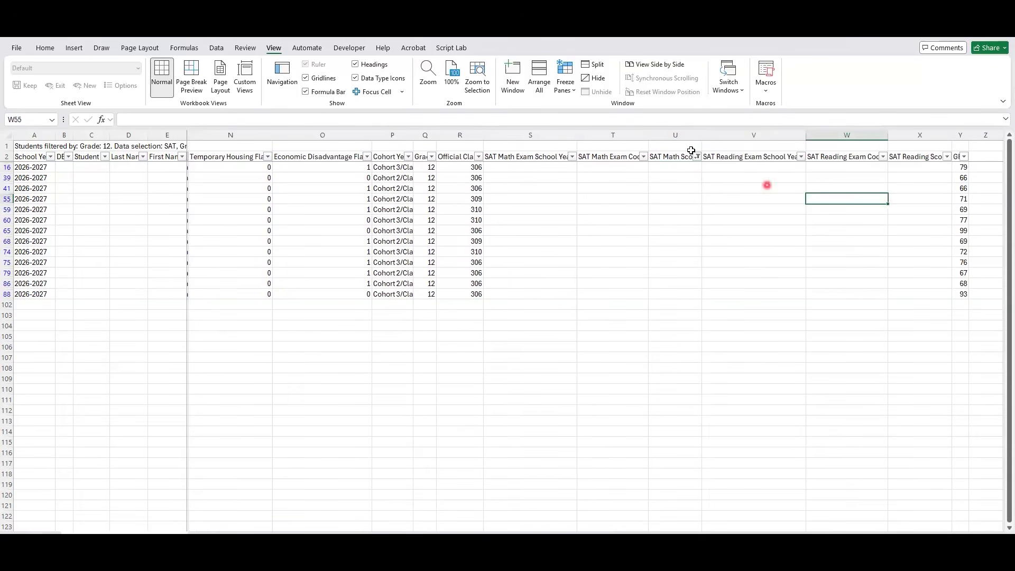
click(698, 156)
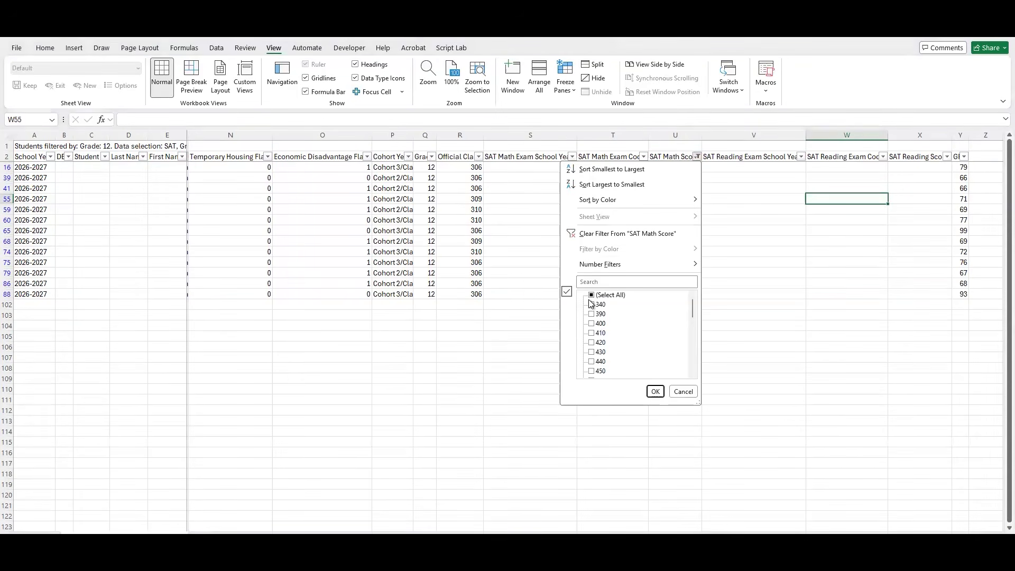
click(609, 294)
click(655, 392)
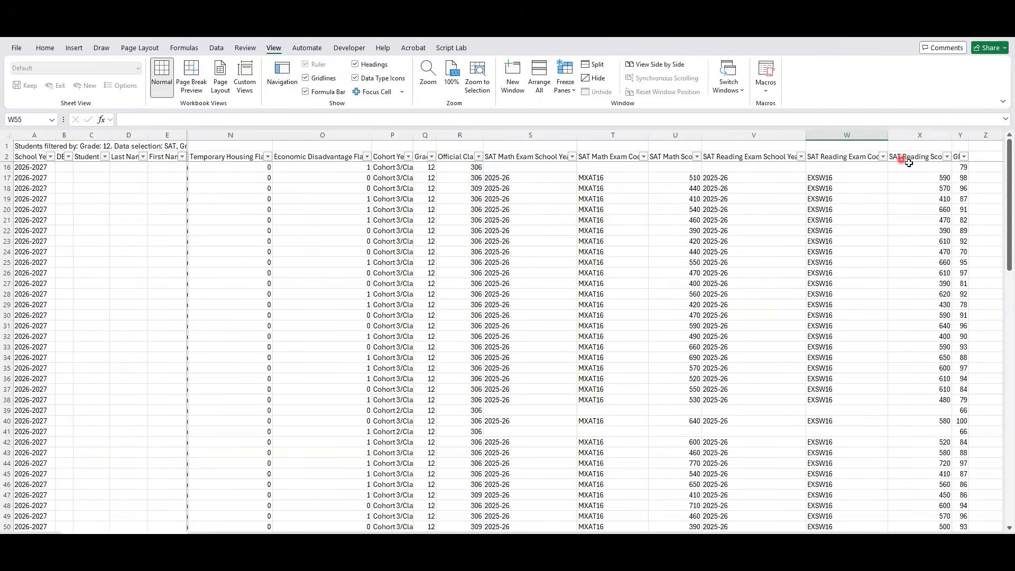
Step: Filter the SAT Reading Score column to blanks only and select the School Year cells of the filtered rows
click(946, 157)
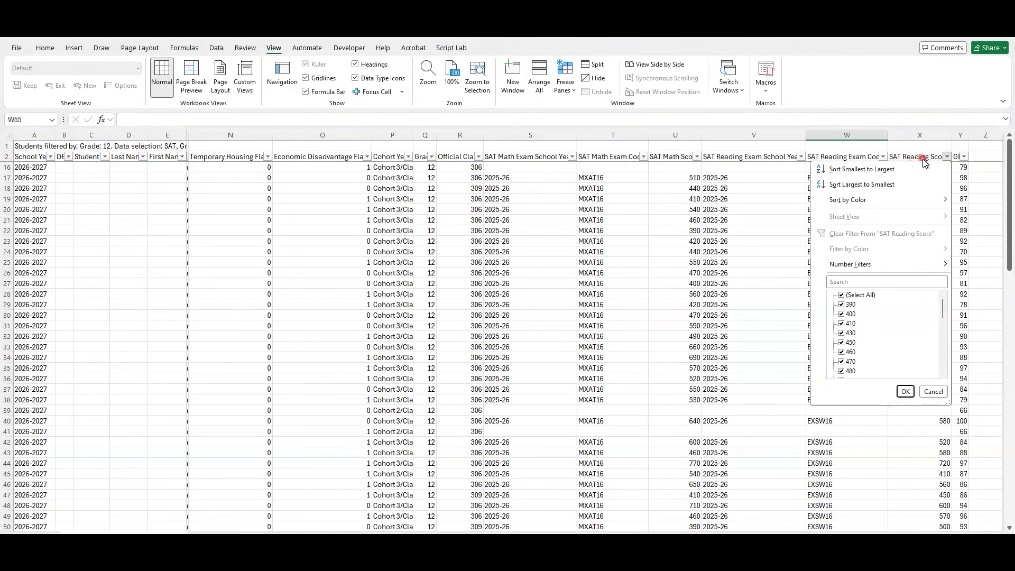
click(871, 295)
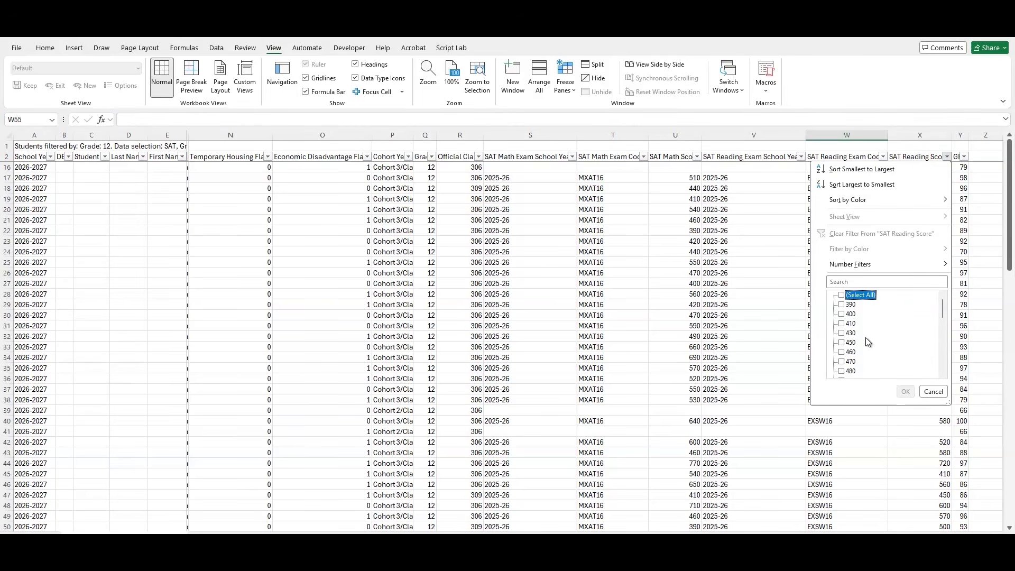
scroll(850, 363, down, 8)
scroll(851, 369, down, 1)
click(851, 371)
click(905, 391)
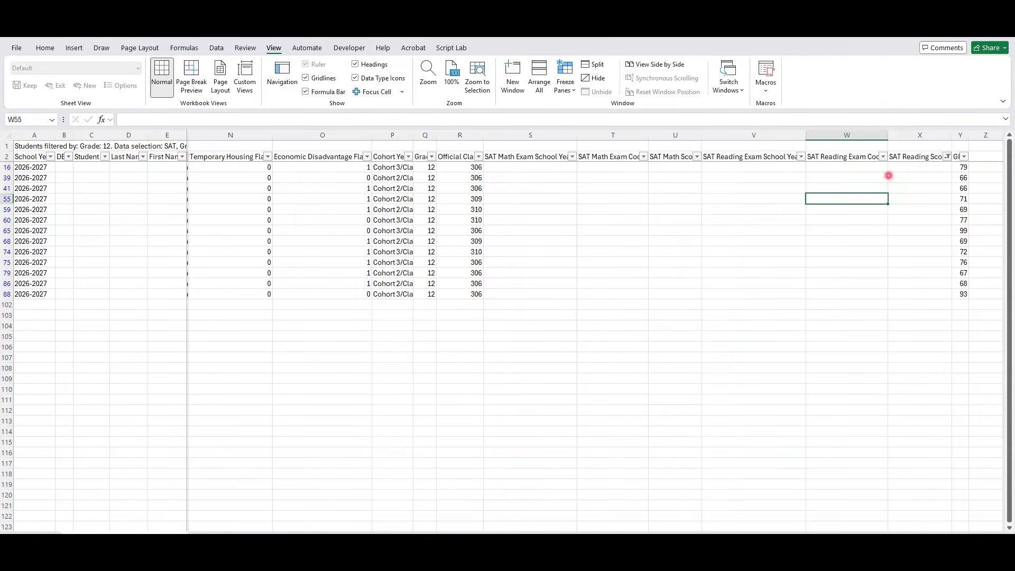
drag(34, 167, 48, 294)
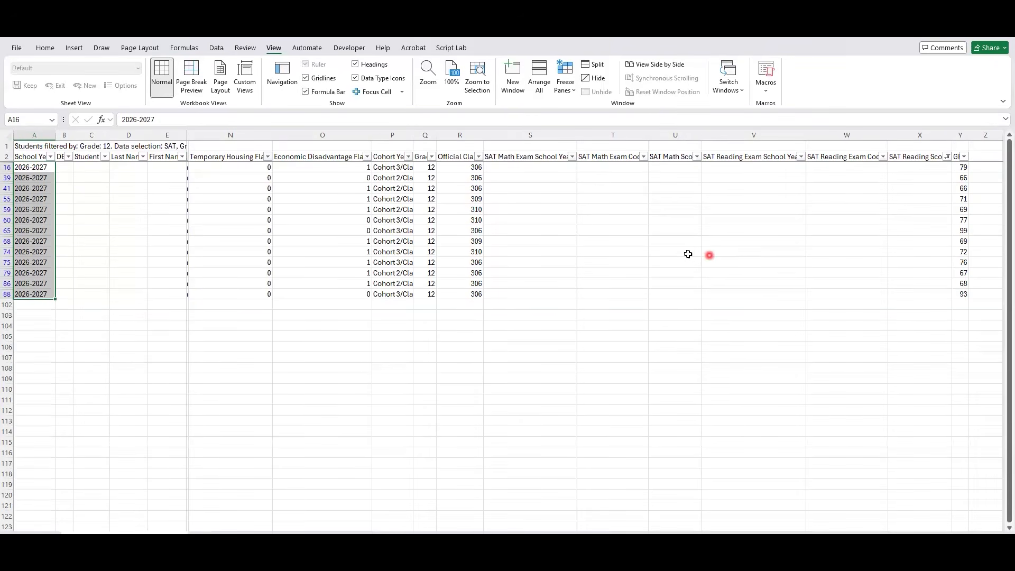
Step: Sort the filtered rows by GPA from smallest to largest and reset the SAT Reading Score filter to all values
click(965, 157)
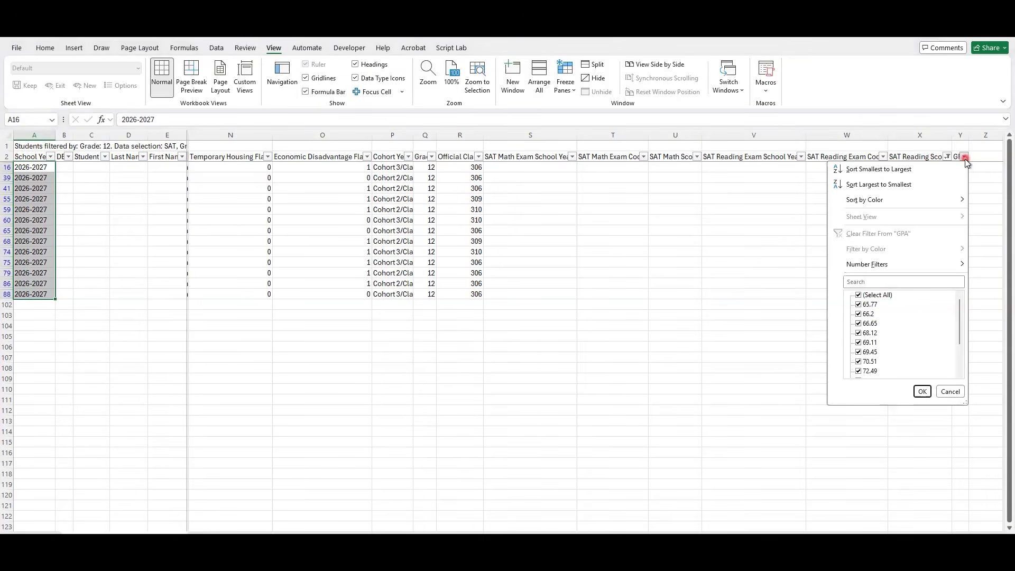
click(898, 169)
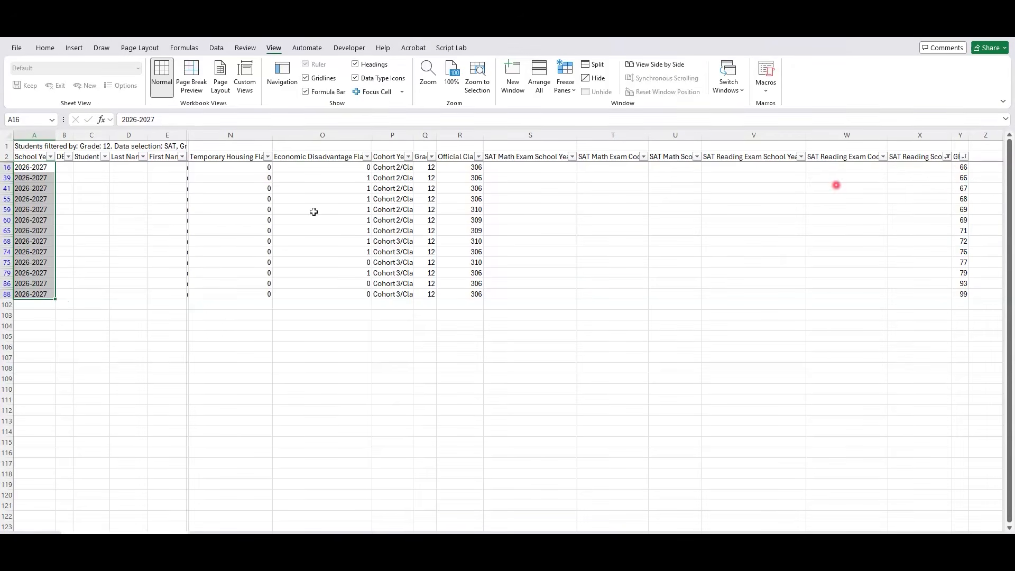
click(948, 156)
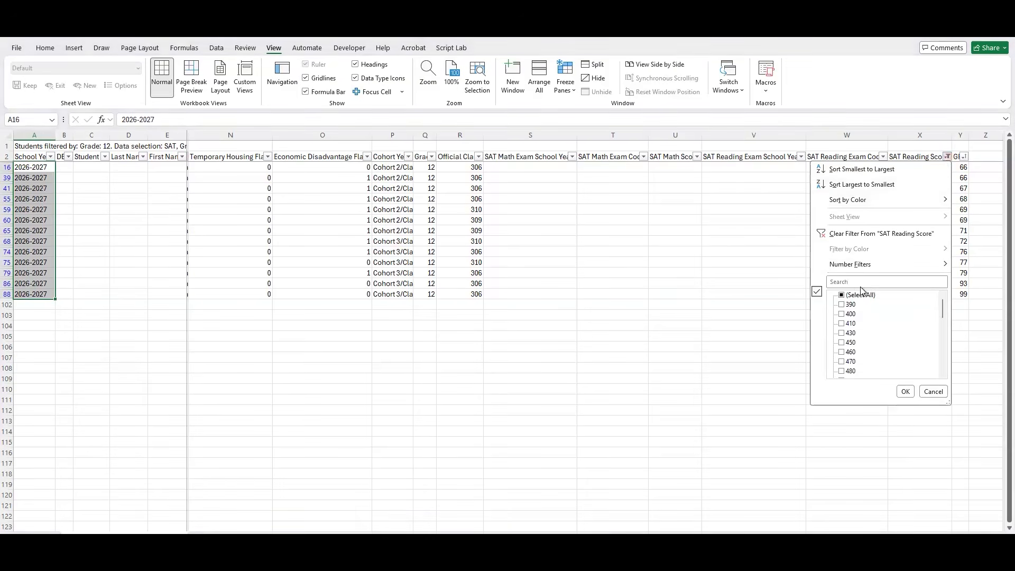
click(905, 392)
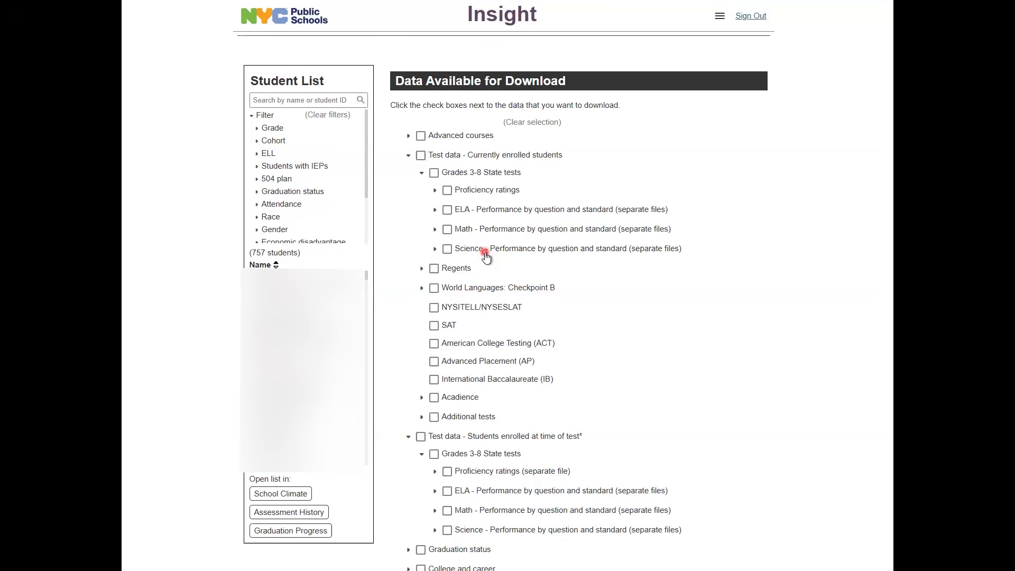
Step: In Insight's Downloader, select the Grade 8 ELA test by question and standard for students enrolled at time of test
click(422, 173)
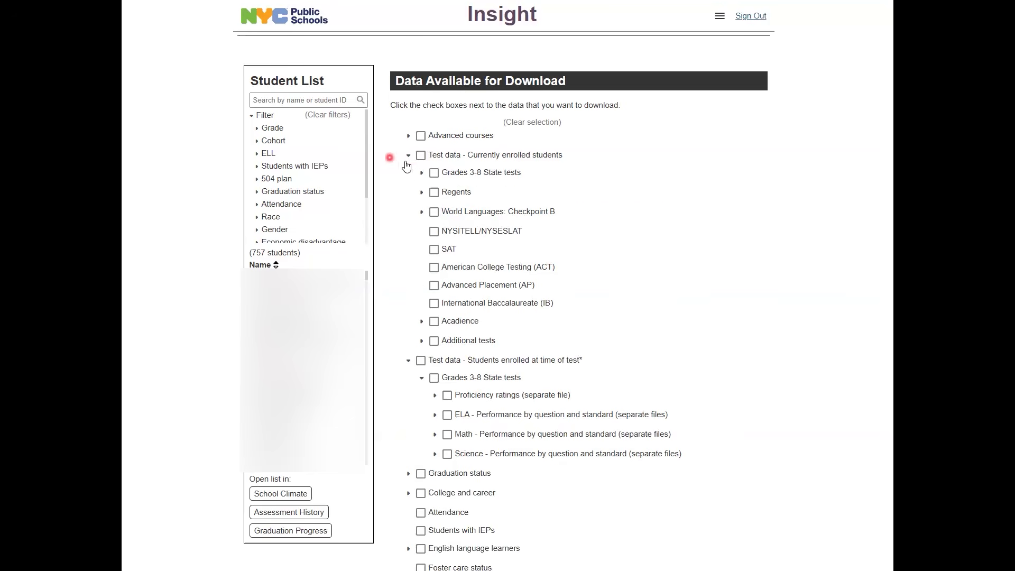
click(408, 156)
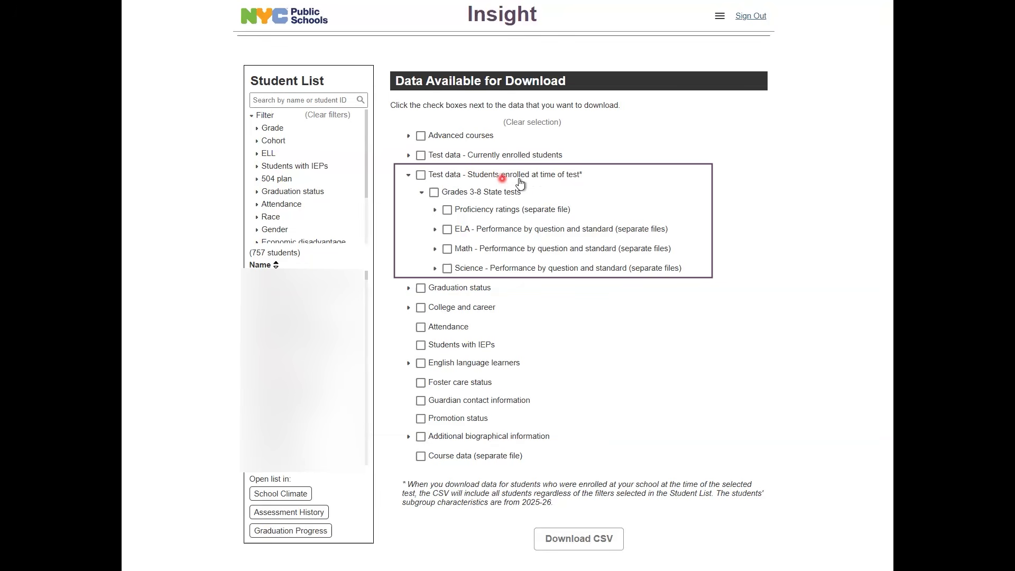
click(435, 230)
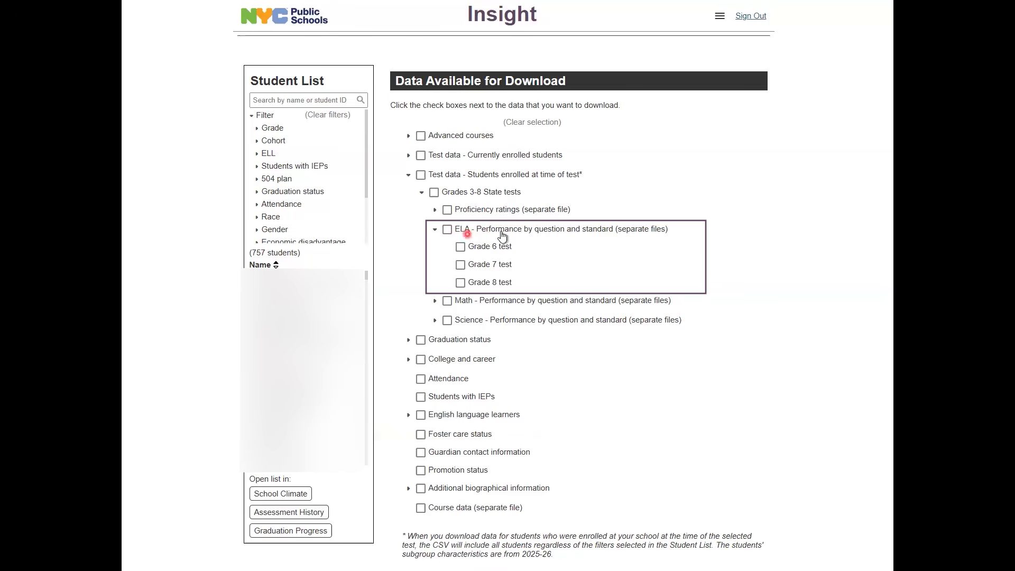
click(492, 284)
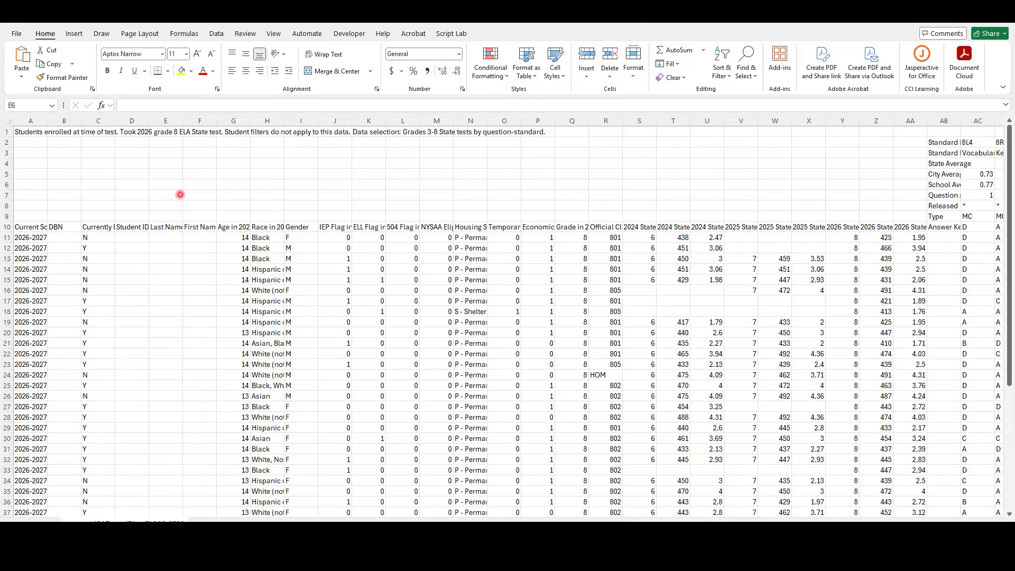
Step: In the Grade 8 ELA spreadsheet in Excel, examine the row 1 description and the row 10 headings up to Student ID, including the Currently Enrolled values
click(8, 131)
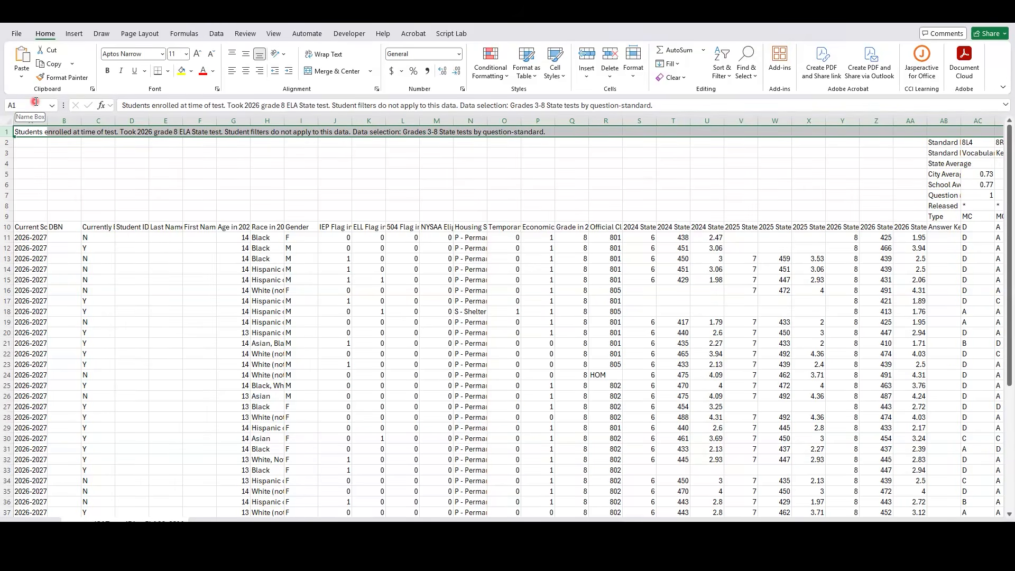
click(38, 228)
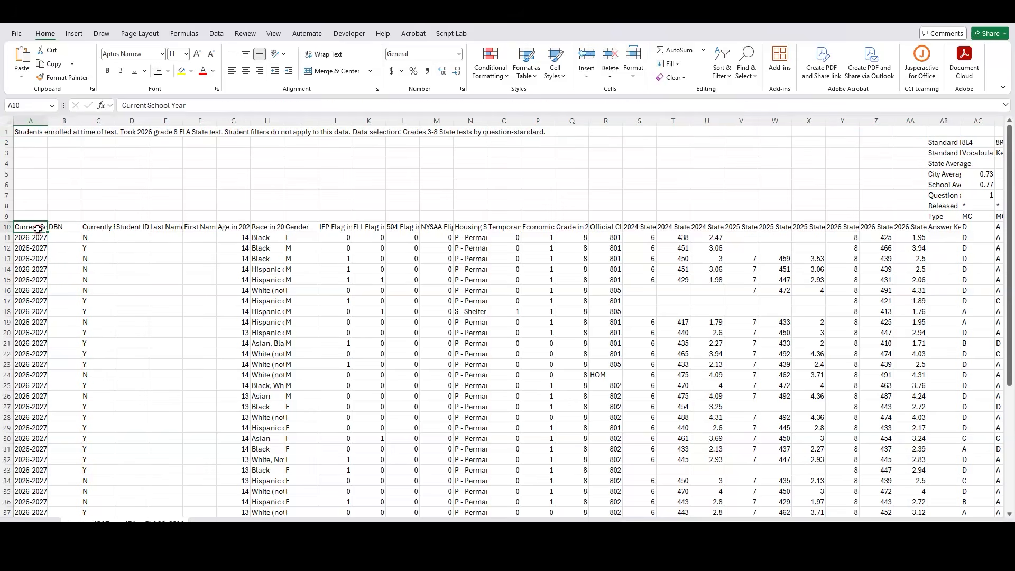
key(Tab)
key(Tab)
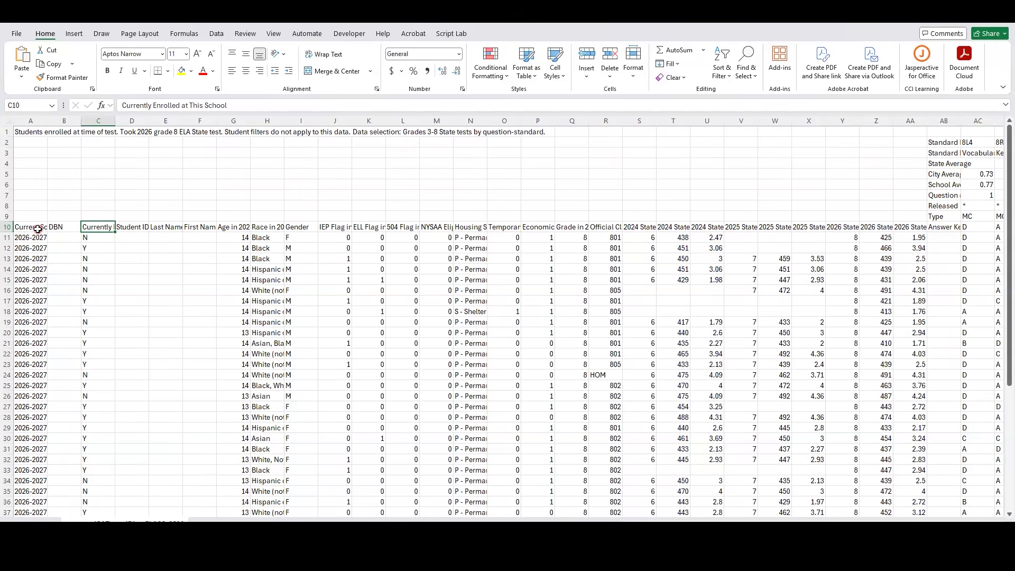
key(Down)
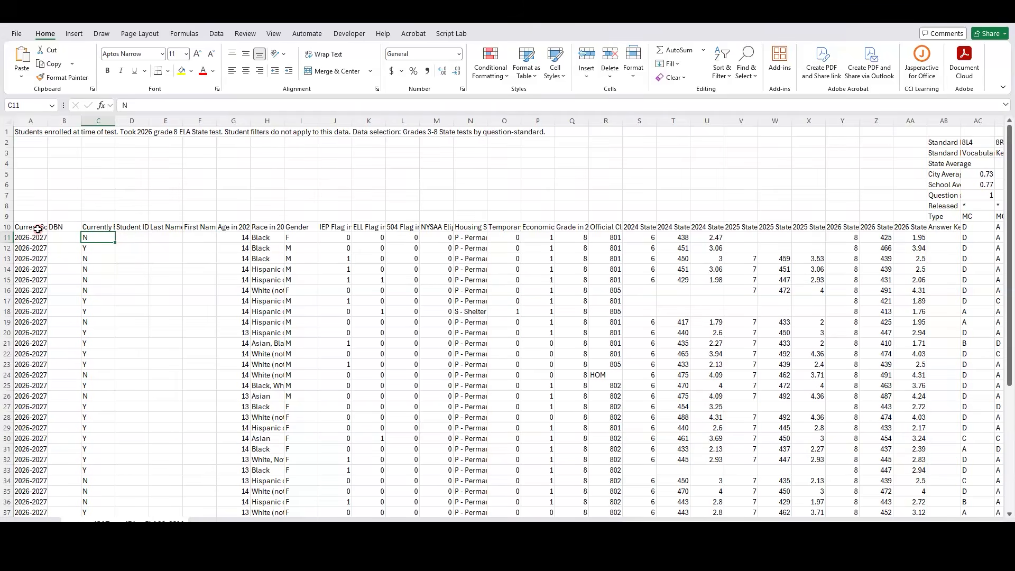
key(Down)
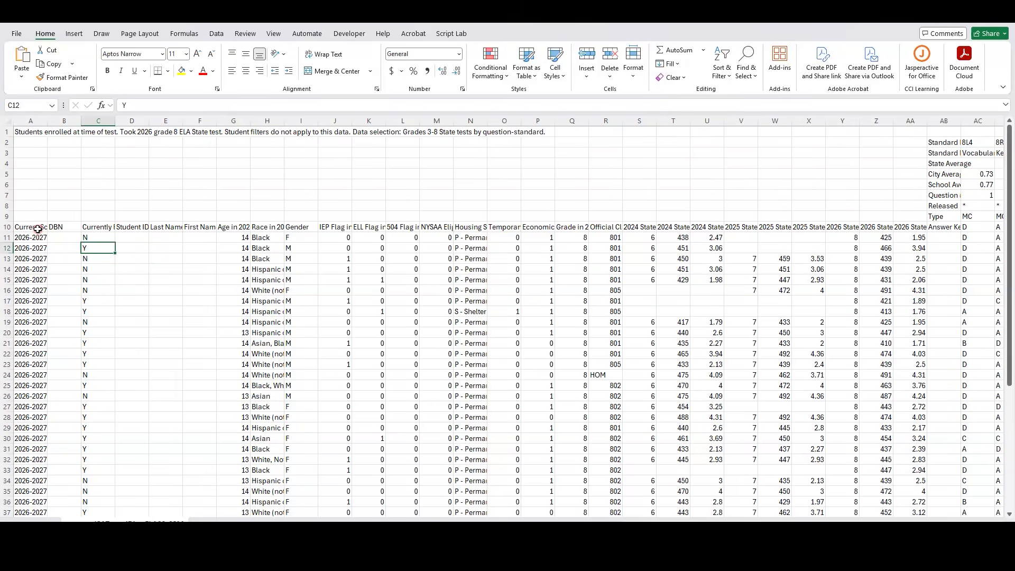
key(Right)
key(Up)
key(Up)
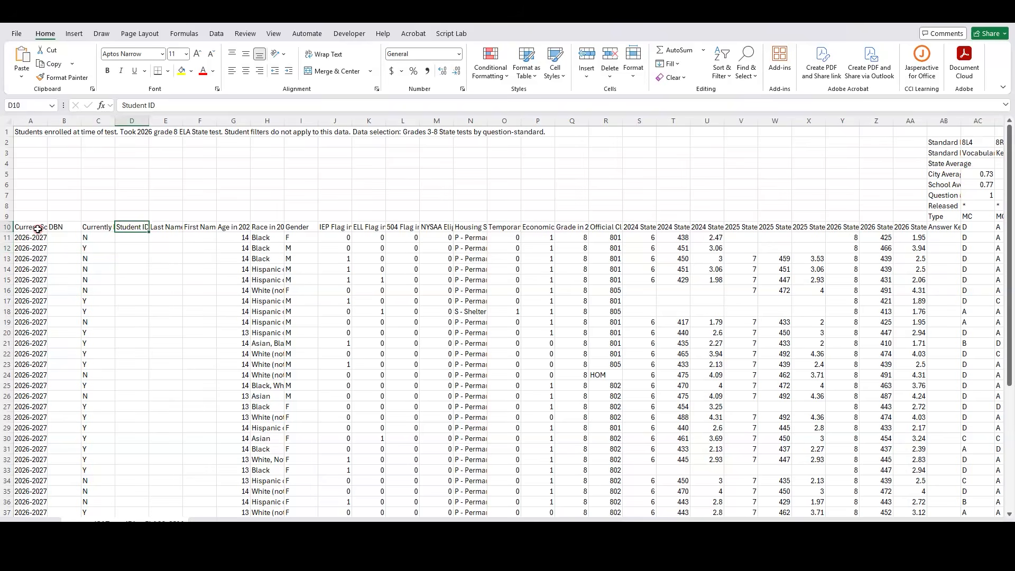
Step: Examine the name, age, race and other student characteristic headings in row 10 through the official class column
key(Right)
key(Right)
key(Right)
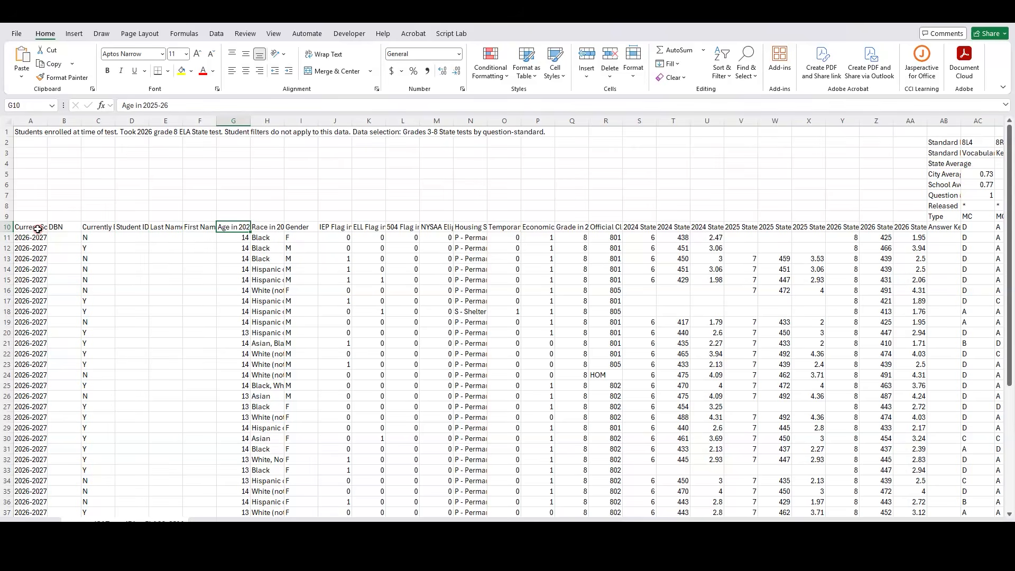
key(Right)
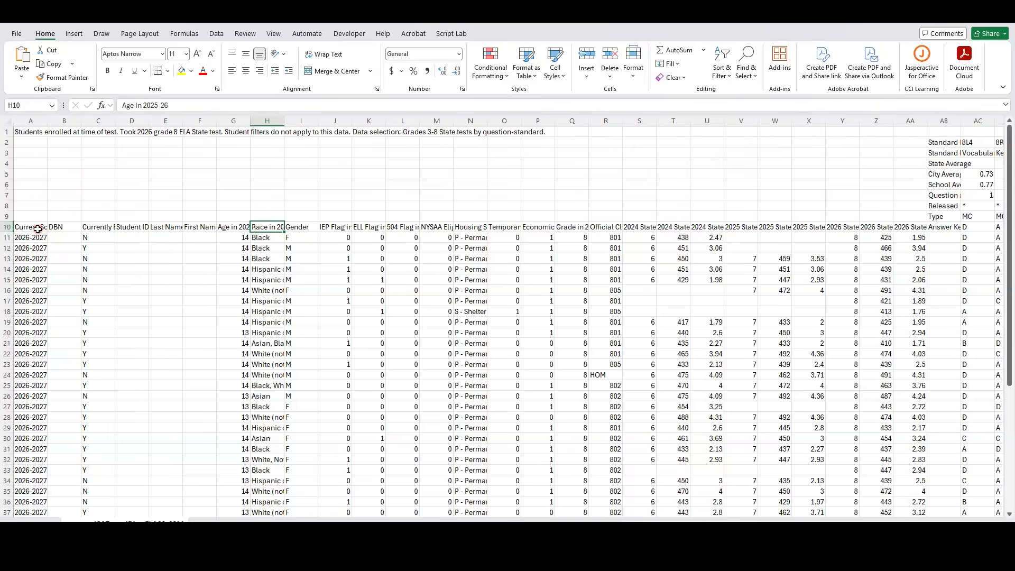
key(Right)
key(Right)
key(Right)
key(Right)
key(Right)
key(Right)
key(Right)
key(Right)
key(Right)
key(Right)
Step: Examine the 2024, 2025 and 2026 State Test ELA headings in row 10, covering exam, scale score and proficiency columns
key(Right)
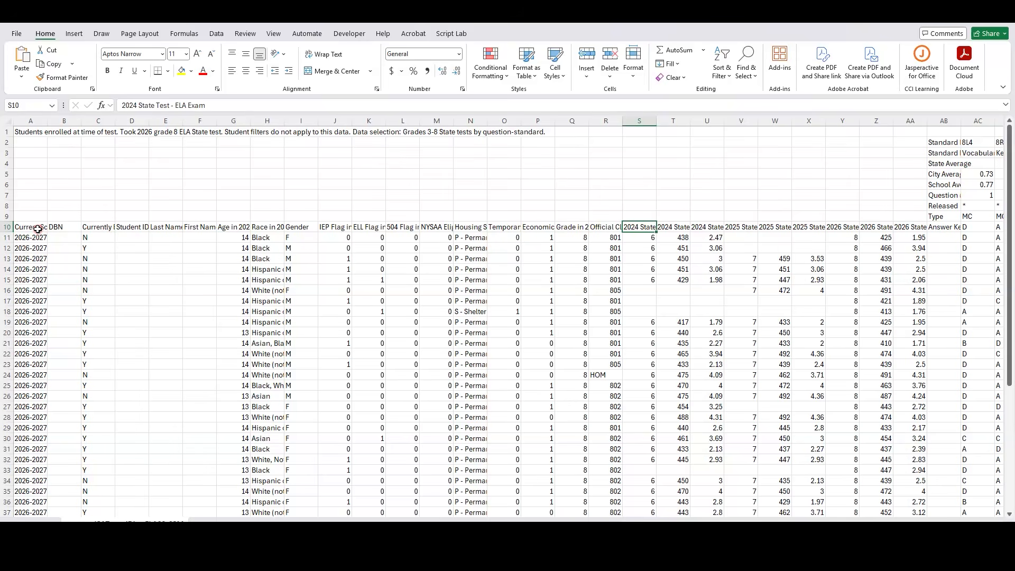
key(Right)
key(Right)
key(Left)
key(Right)
key(Right)
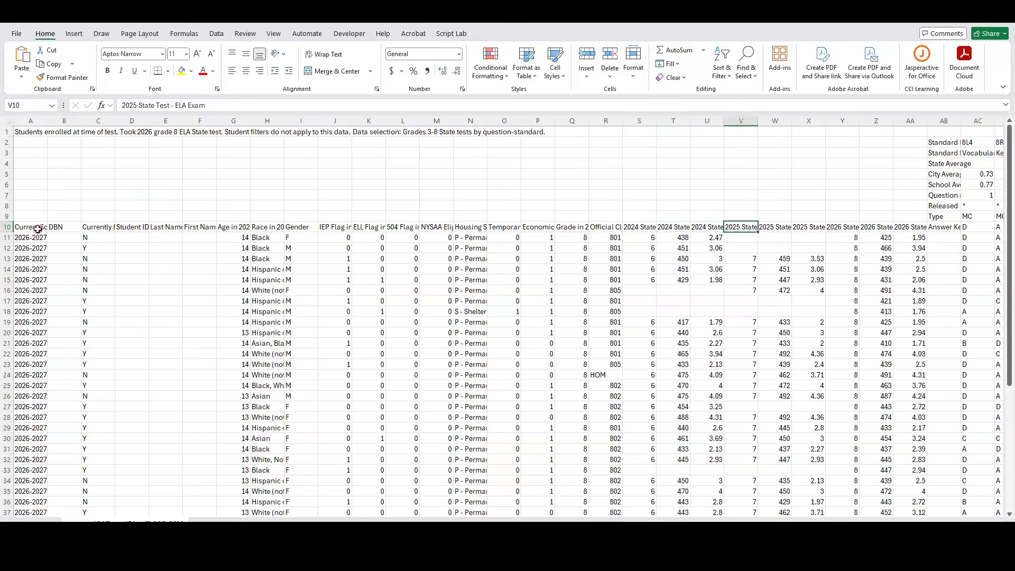
key(Right)
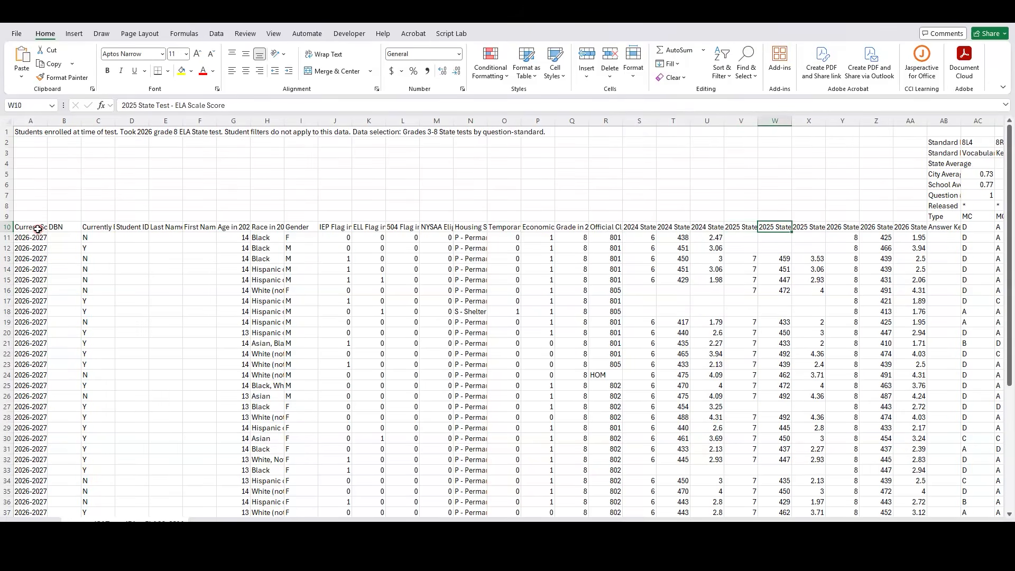
key(Right)
key(Right)
key(Right)
key(Right)
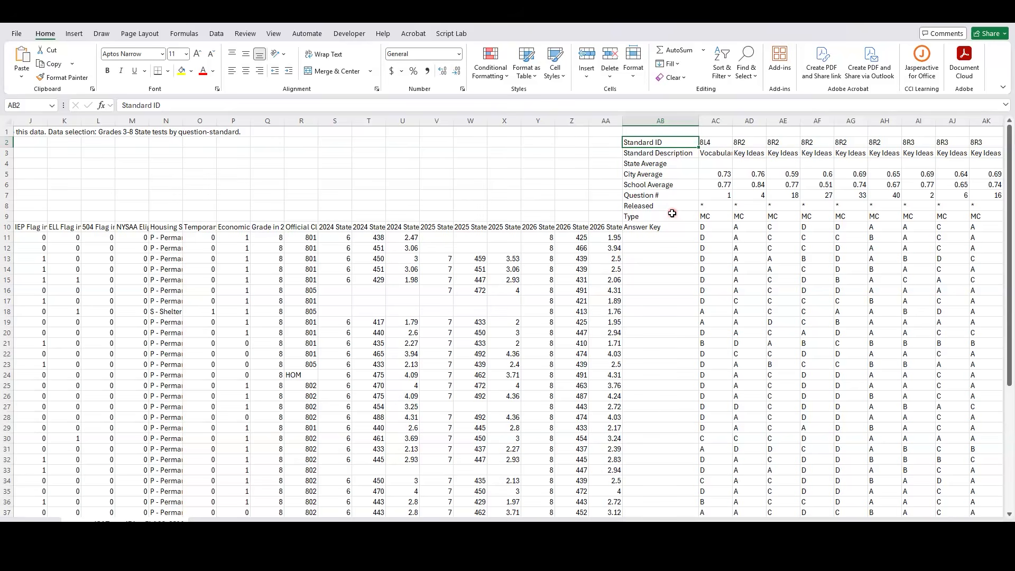
Step: Examine the question-level row labels in column AB, from Standard ID and Standard Description down to Released and Type
key(Down)
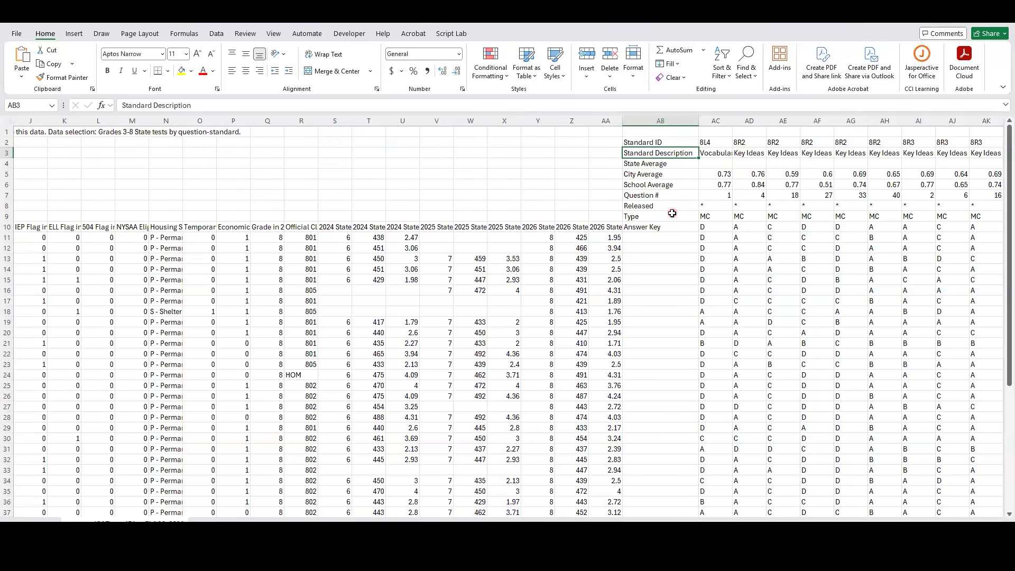
key(Down)
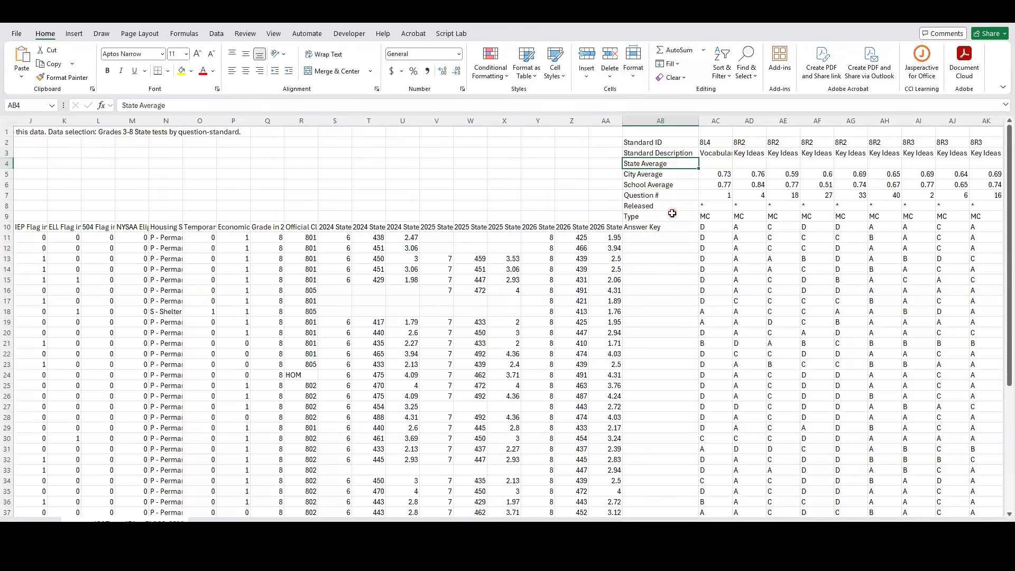
key(Down)
key(Down)
key(Down)
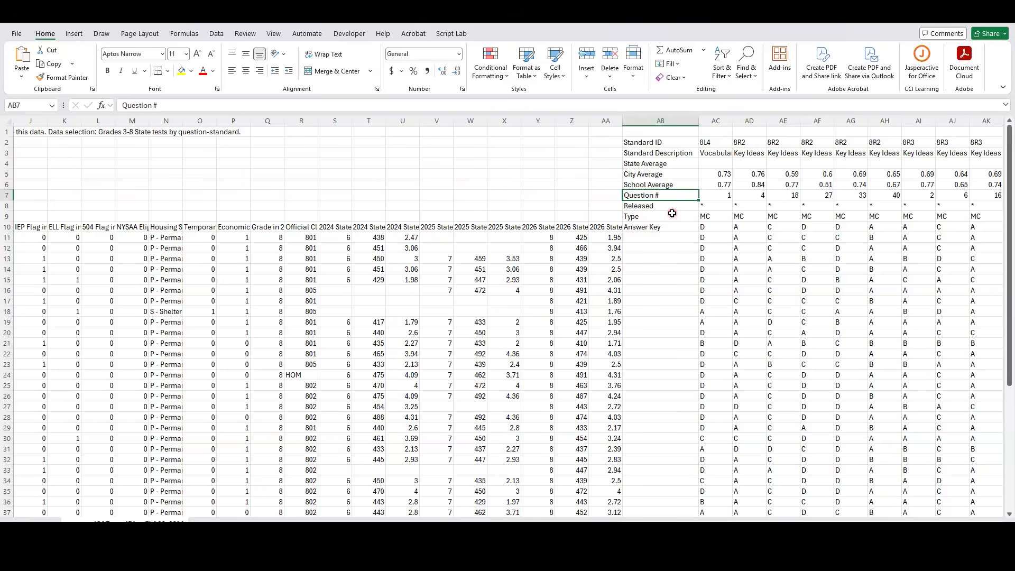
key(Down)
key(Down)
key(Up)
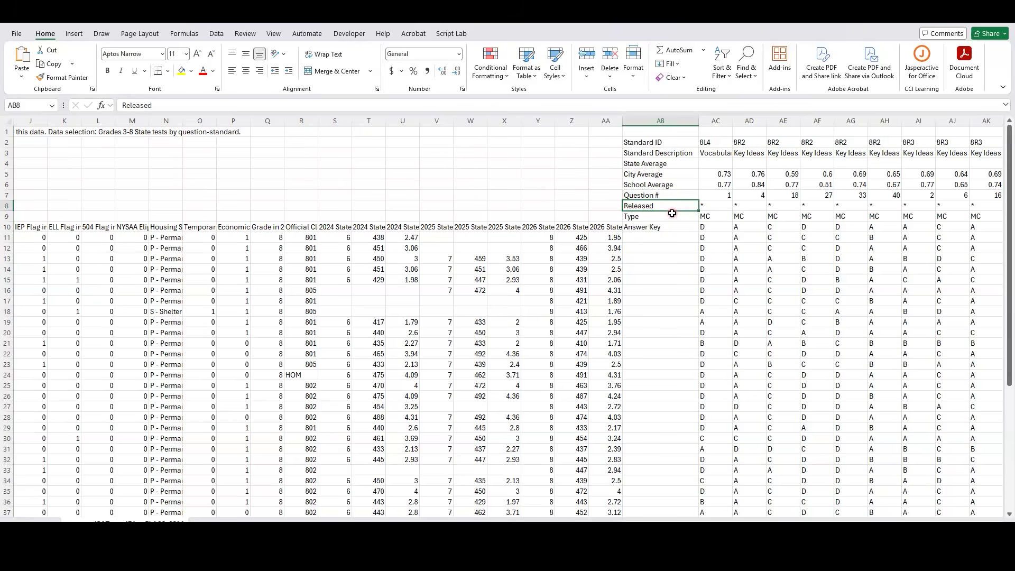
Step: Add filters to all the column headings in row 10
key(Home)
click(103, 229)
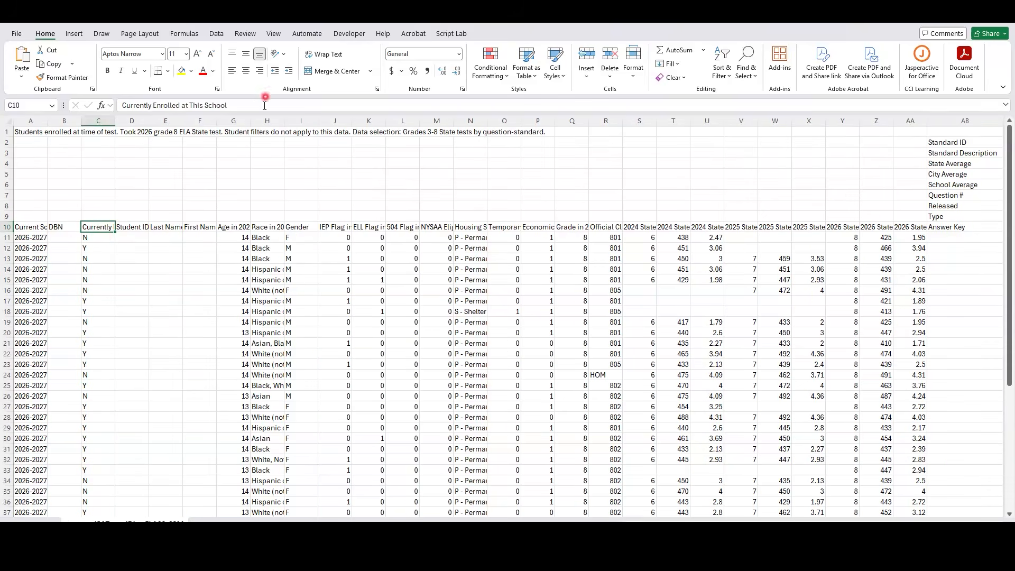
click(7, 226)
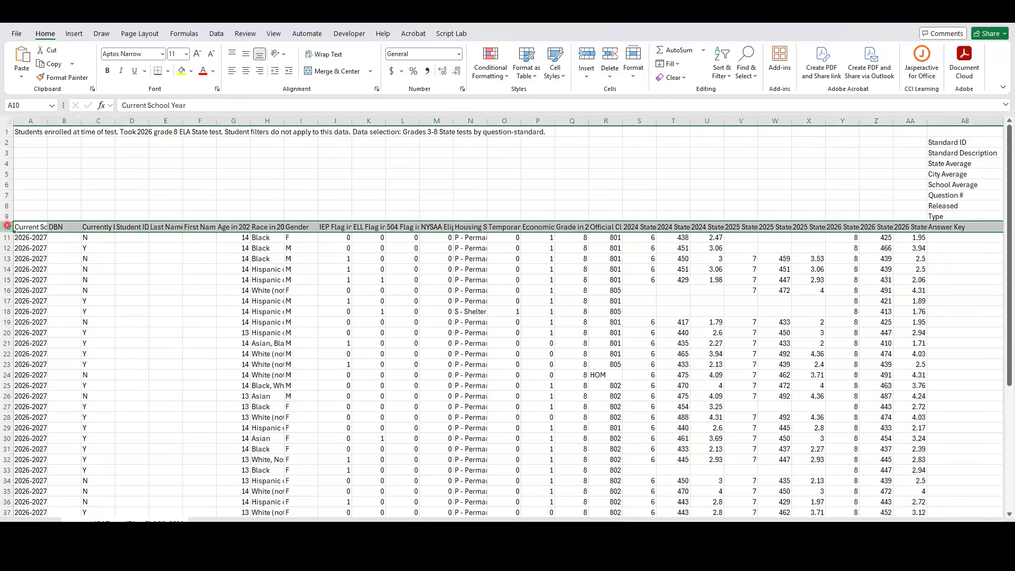
click(720, 72)
click(728, 142)
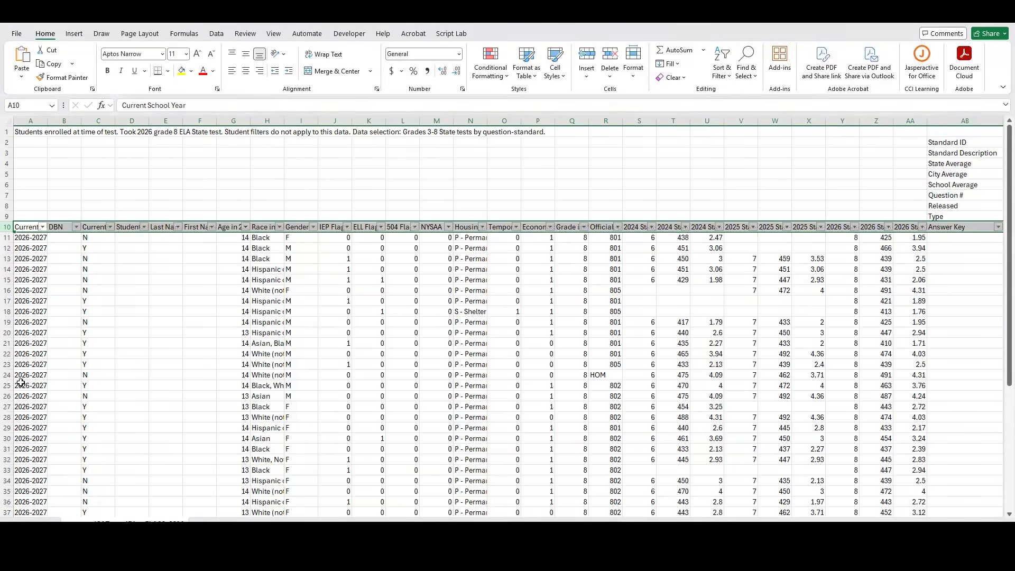
click(154, 300)
Step: Filter the Currently Enrolled at This School column to show only N
click(110, 226)
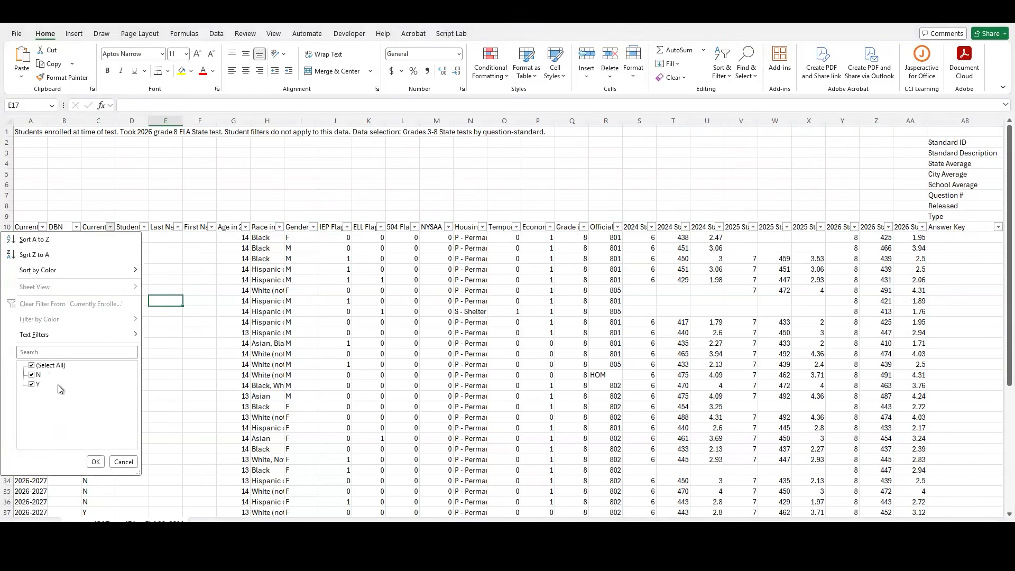
click(44, 366)
click(32, 374)
click(95, 462)
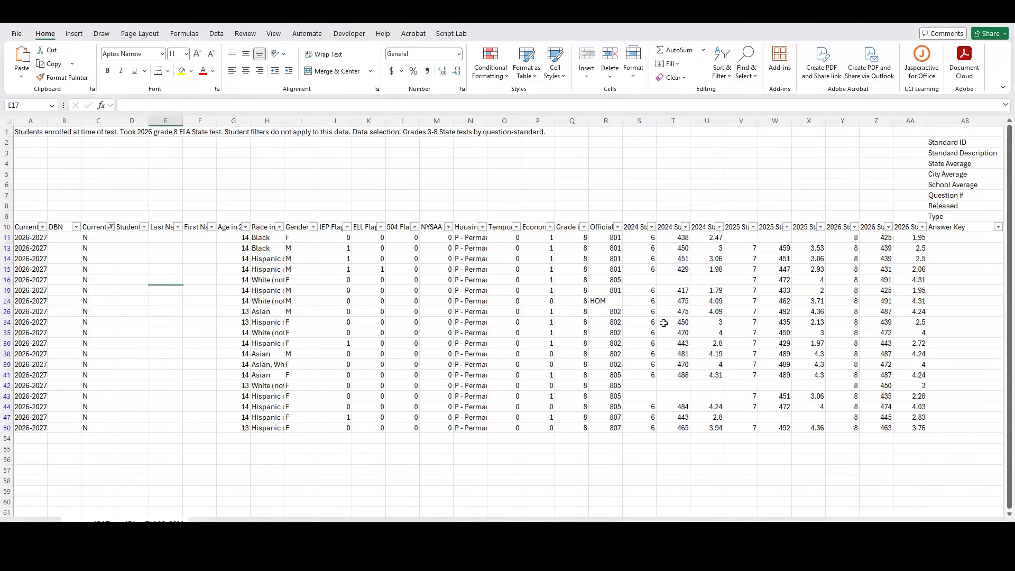
Step: Select the filtered N values in column C and examine those students' state test scores and question-level answers
click(91, 239)
drag(91, 239, 96, 429)
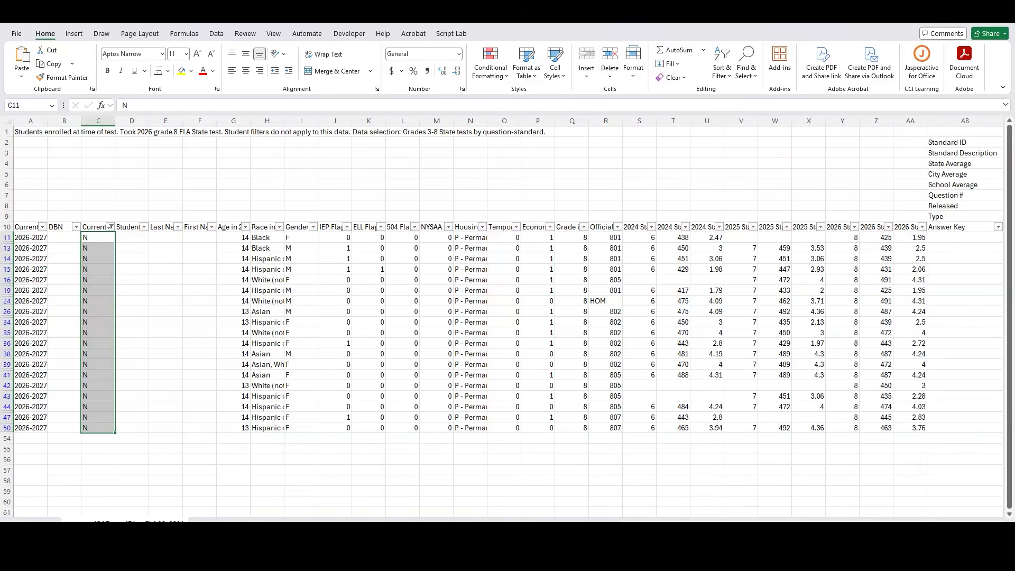
scroll(507, 317, right, 10)
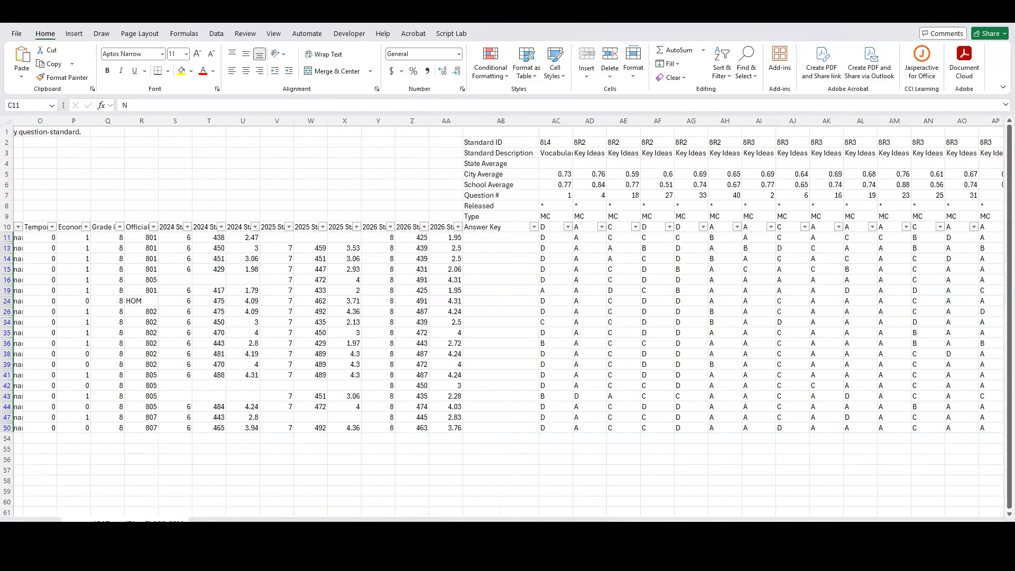
scroll(571, 390, right, 1)
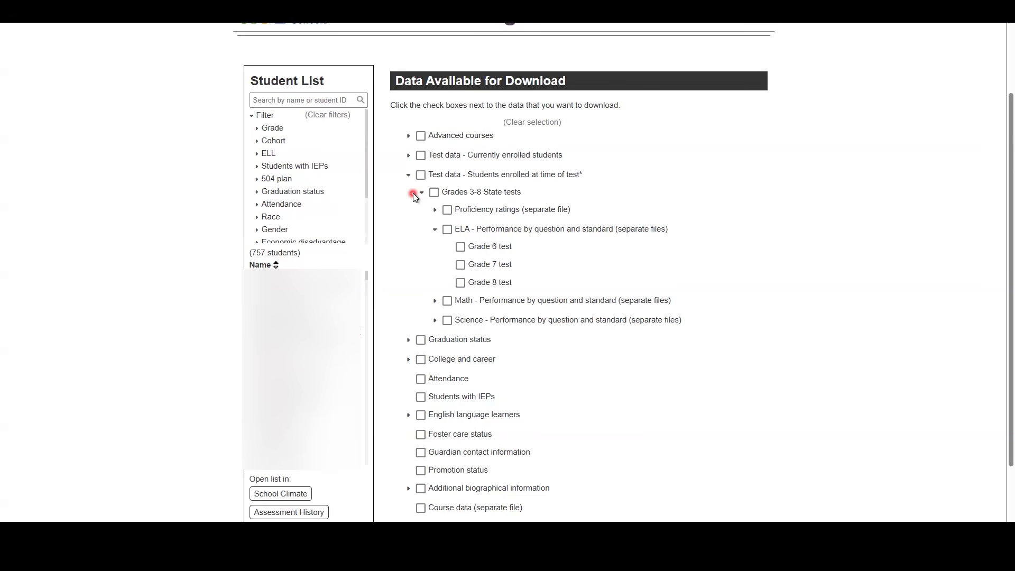
scroll(782, 299, up, 3)
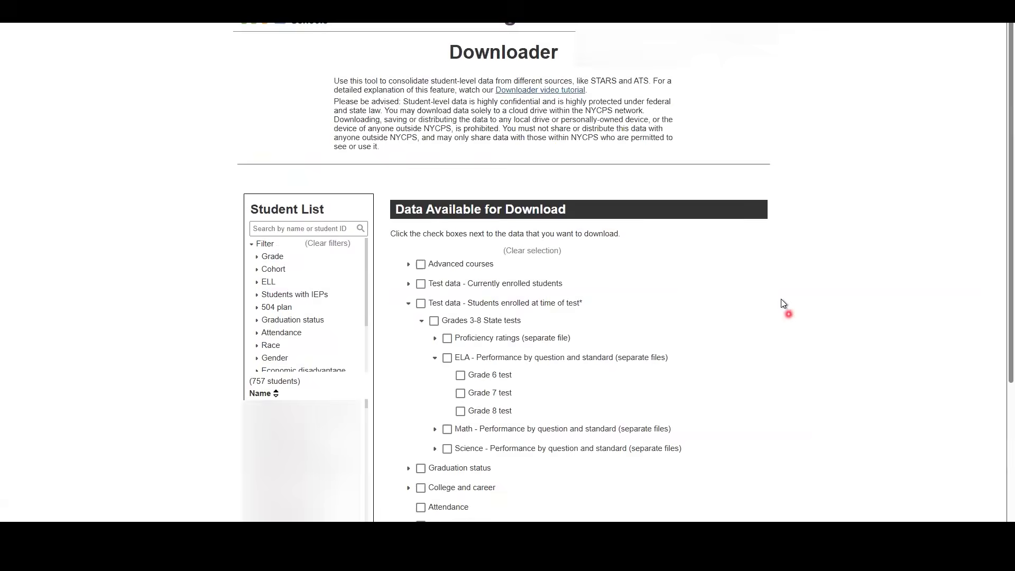